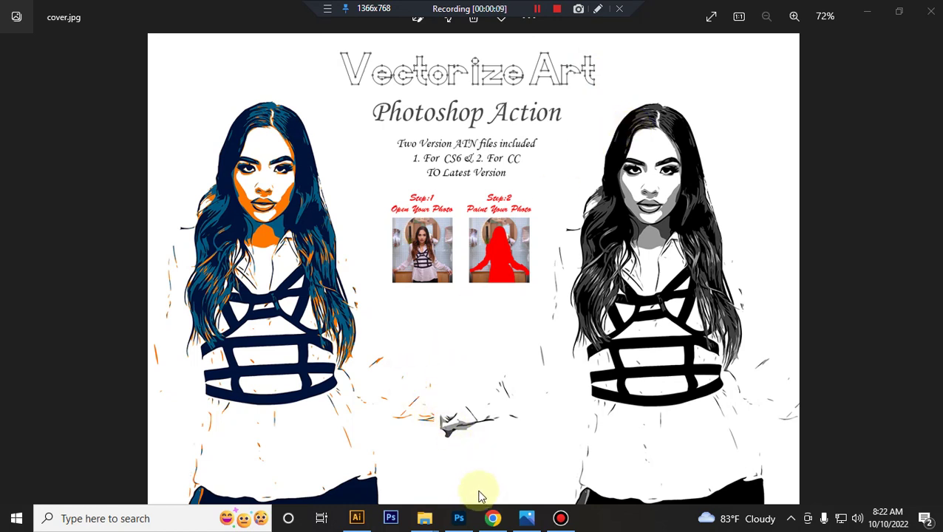
Step: Switch from the Photos viewer to Photoshop's welcome screen with its recent files
left_click(460, 517)
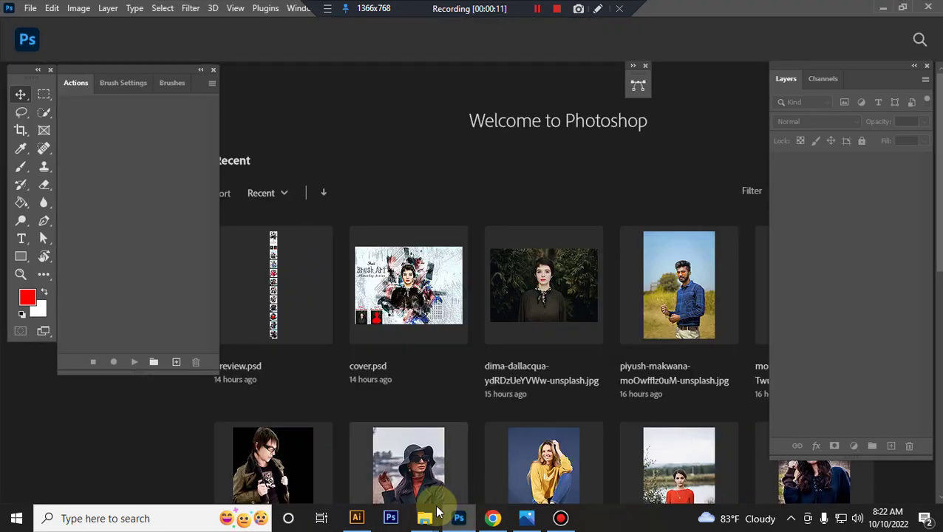
Step: Load the For CC Vectorize Art .atn action file from its Explorer folder into Photoshop
left_click(429, 518)
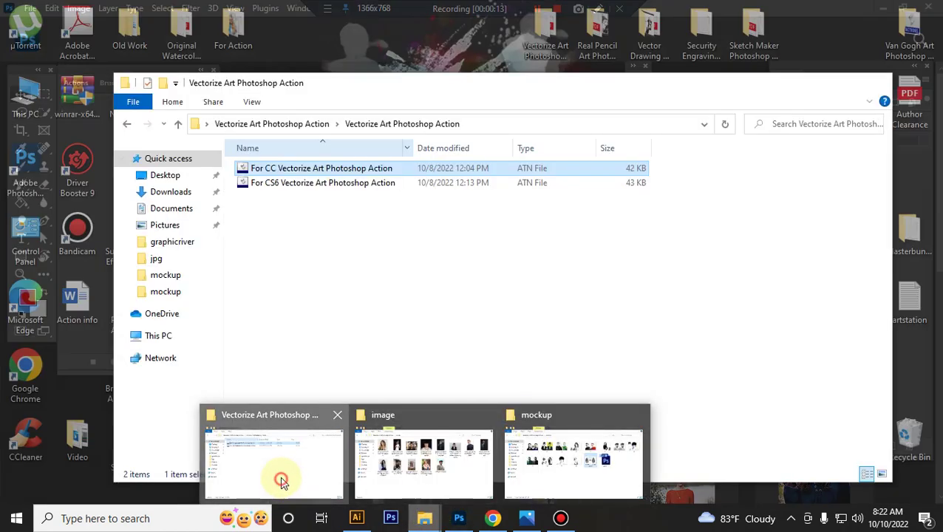
left_click(283, 482)
left_click(338, 217)
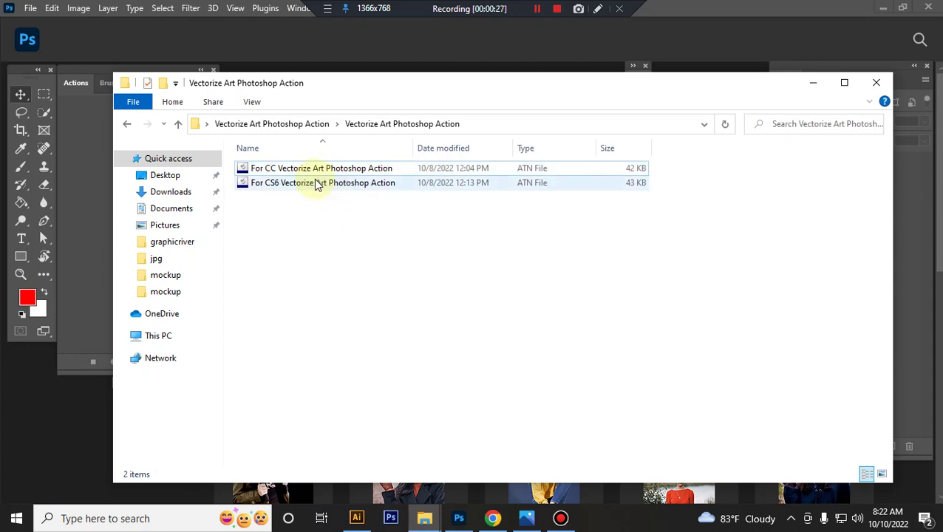
left_click(302, 172)
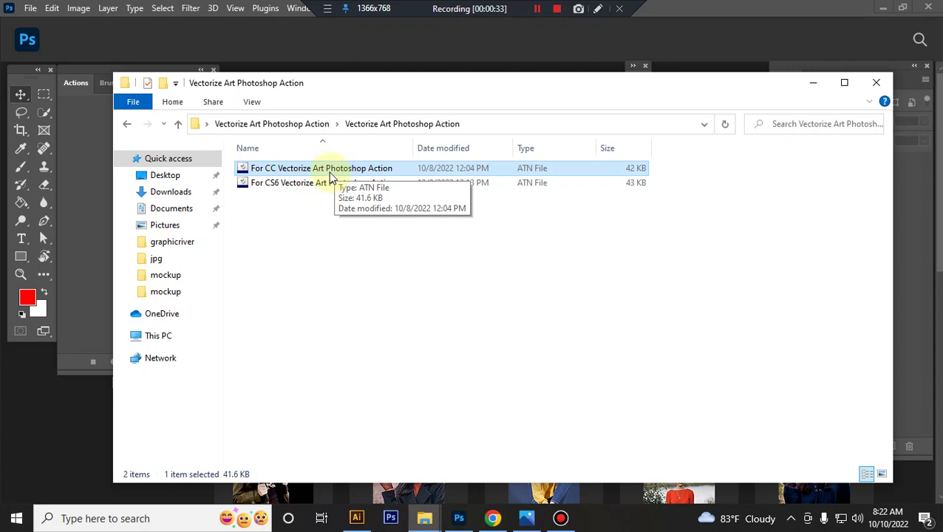
double_click(321, 172)
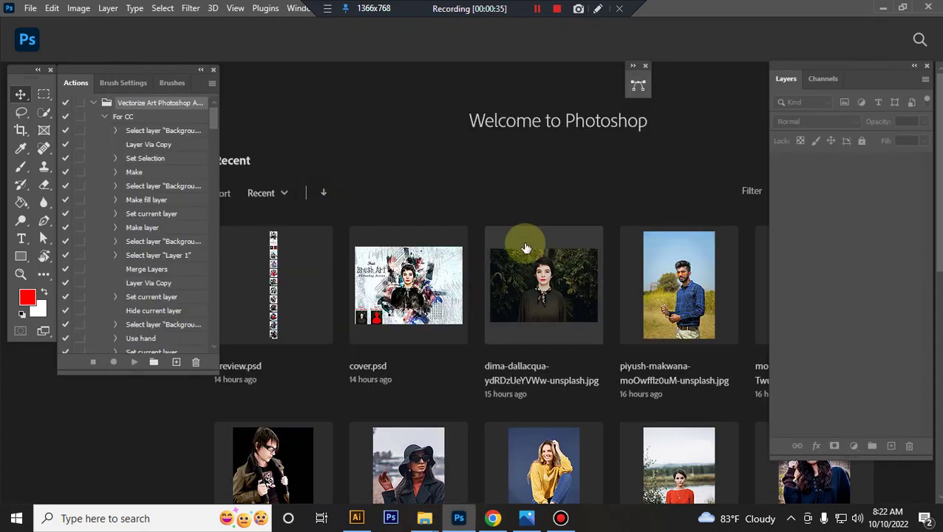
mouse_move(425, 517)
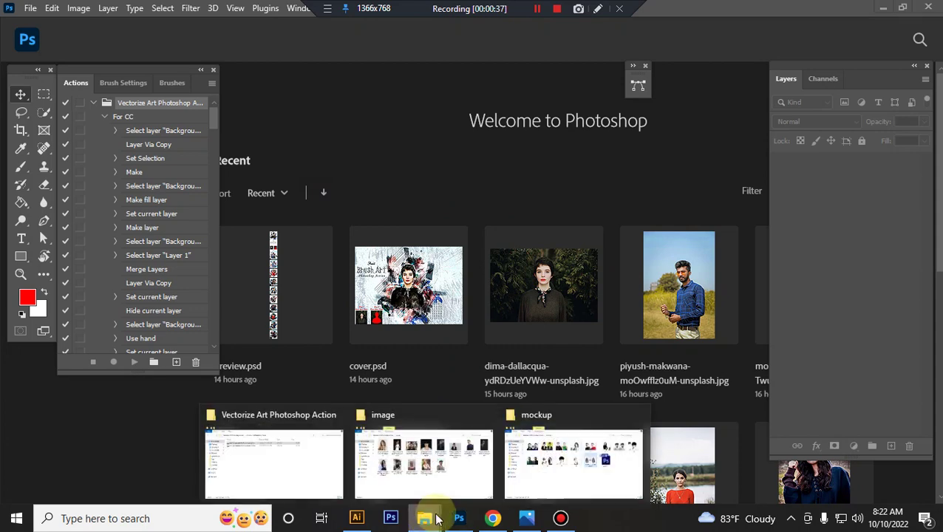
left_click(303, 464)
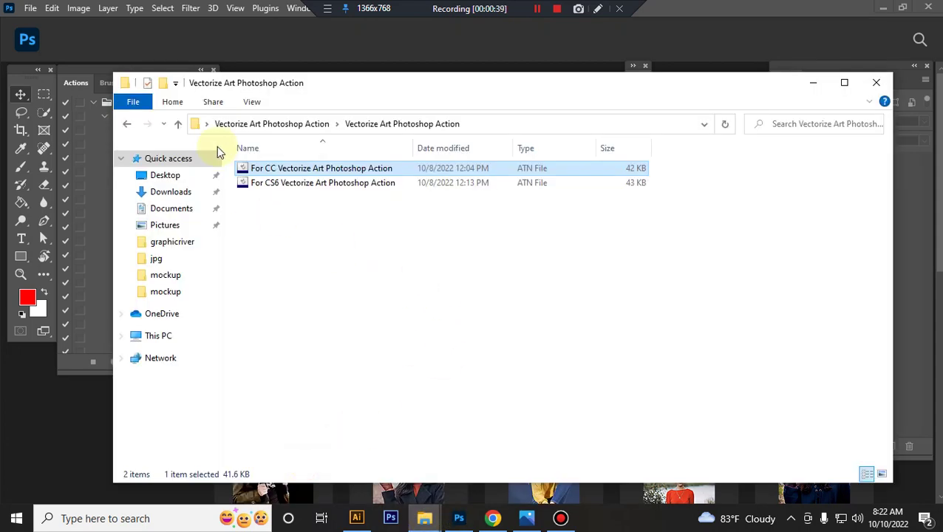
left_click(812, 84)
mouse_move(424, 518)
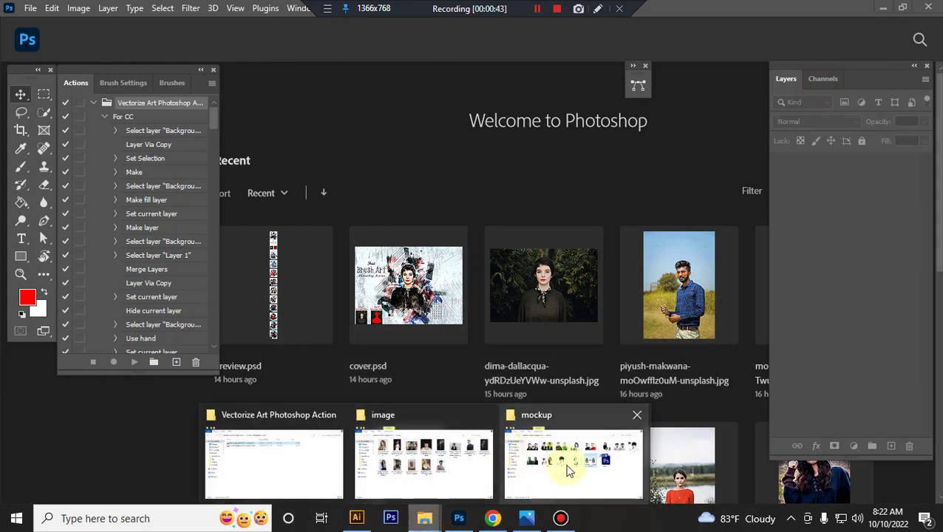
Step: Drag the caleb-lucas portrait photo from the image folder into Photoshop to open it
left_click(467, 464)
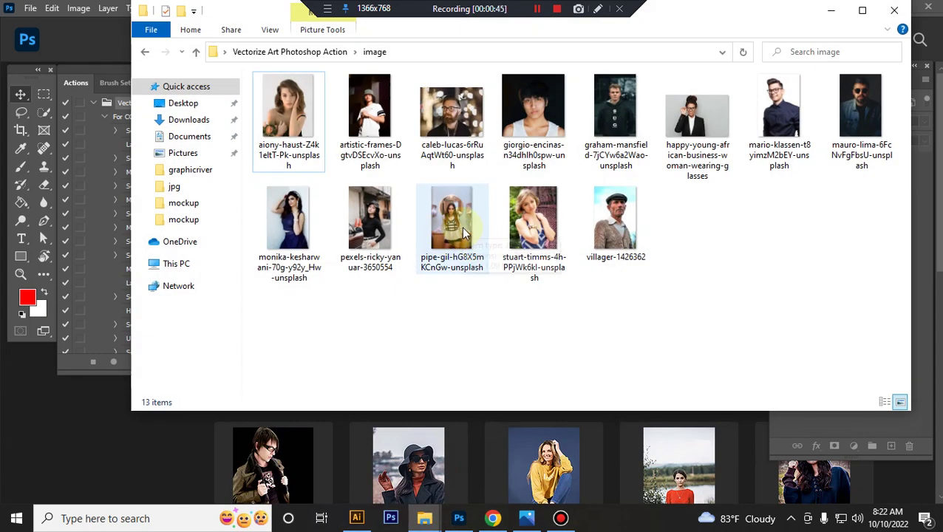
left_click_drag(462, 162, 493, 522)
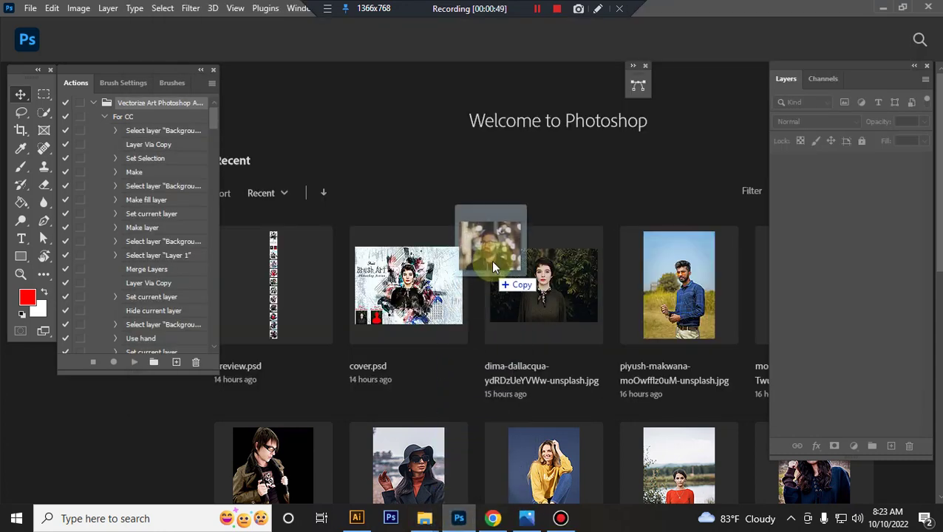
left_click_drag(493, 522, 494, 261)
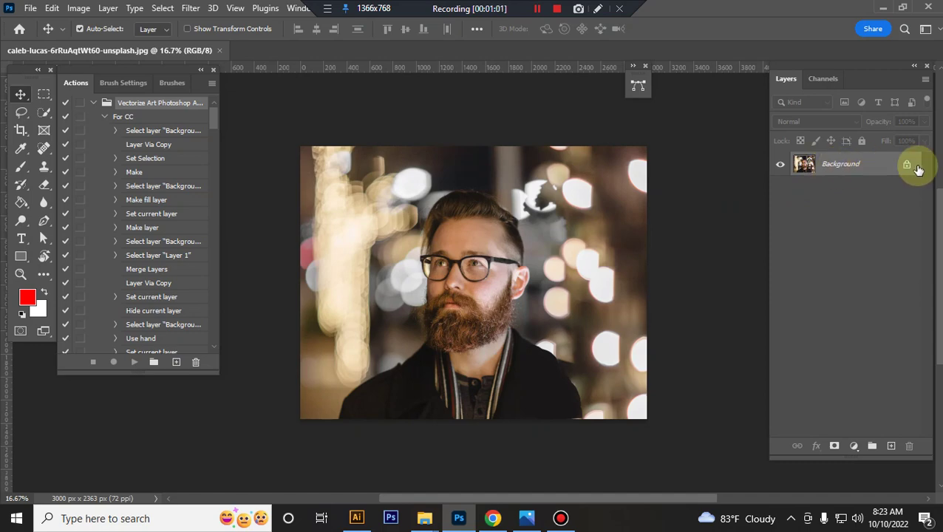
Step: Keep the colour mode RGB and run Select Subject to select the bearded man
left_click(78, 8)
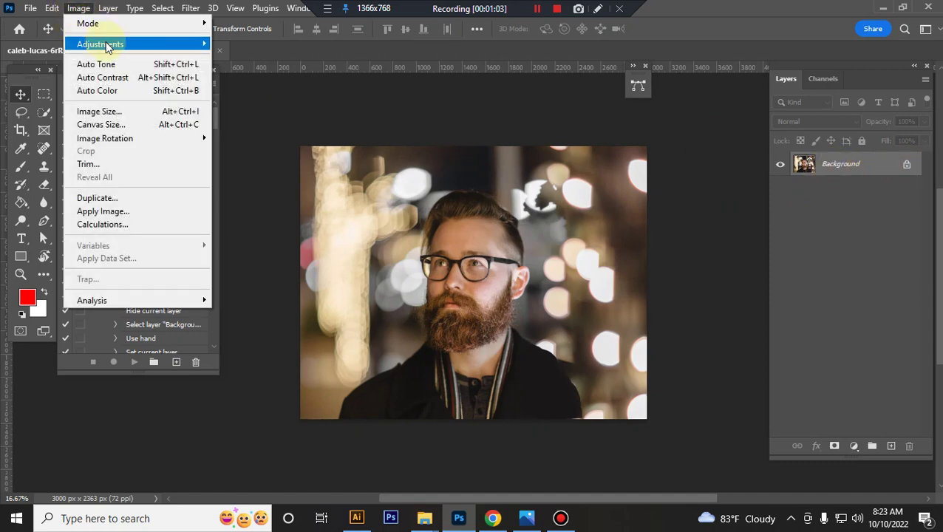
mouse_move(111, 23)
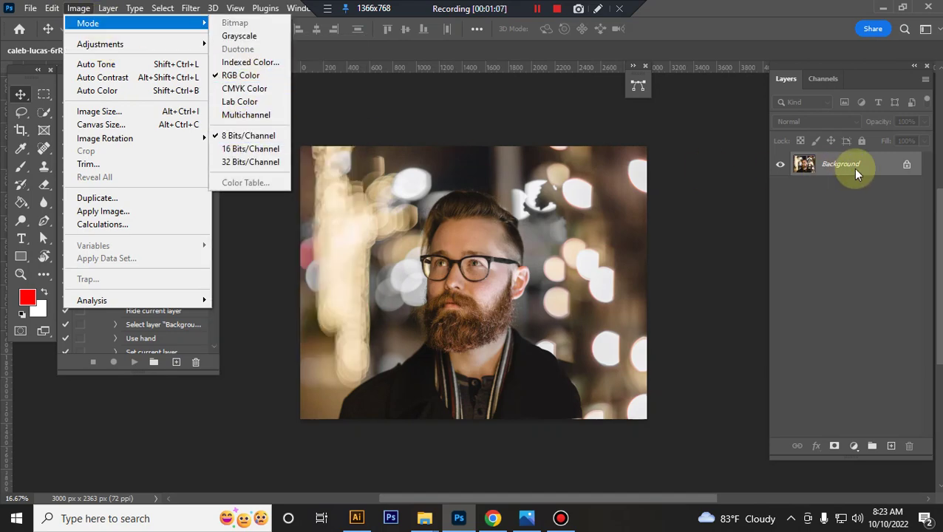
left_click(867, 172)
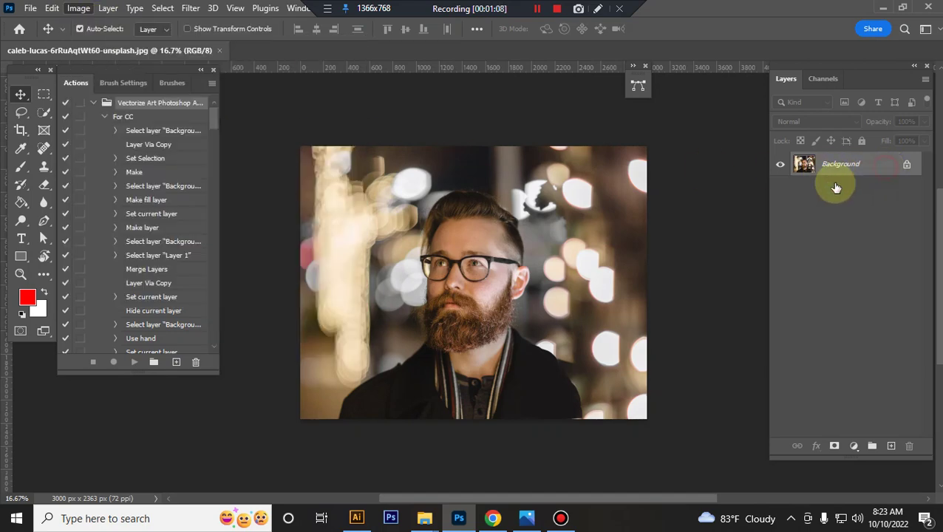
left_click(45, 112)
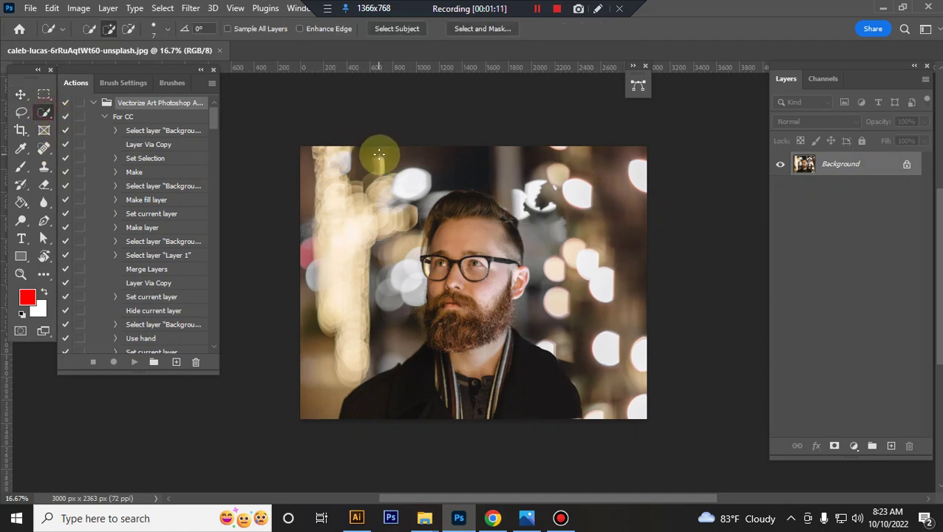
left_click(401, 32)
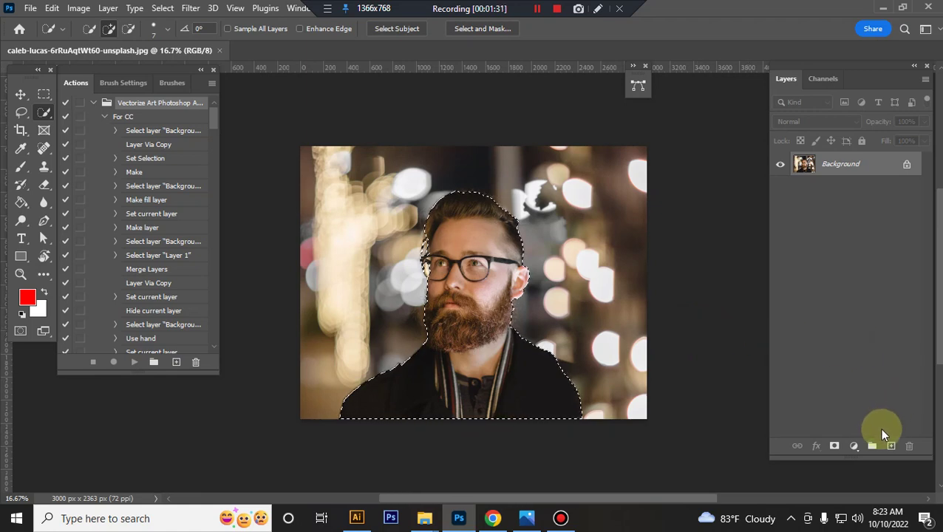
Step: Add a new empty layer named 'paint'
left_click(892, 446)
double_click(833, 163)
type("paint")
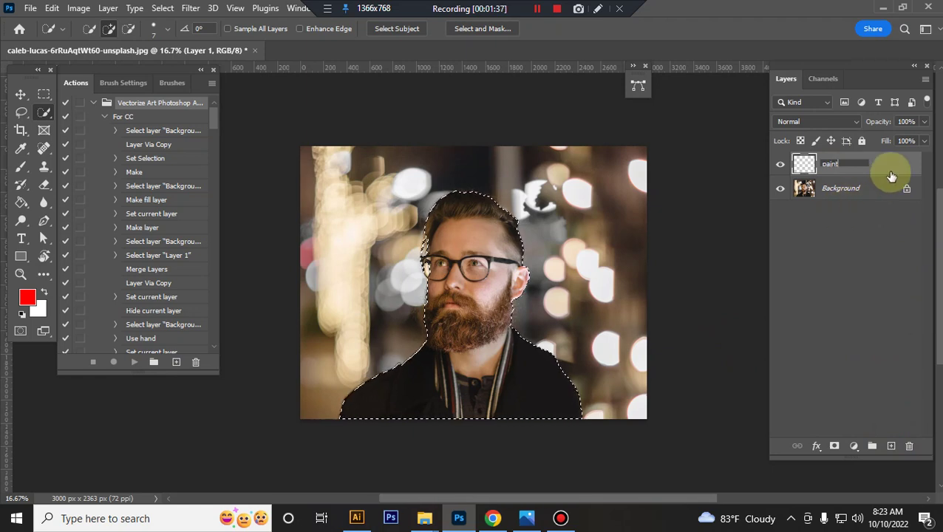
key("Return")
Step: Fill the man's selection with solid red on the paint layer and deselect
left_click(21, 202)
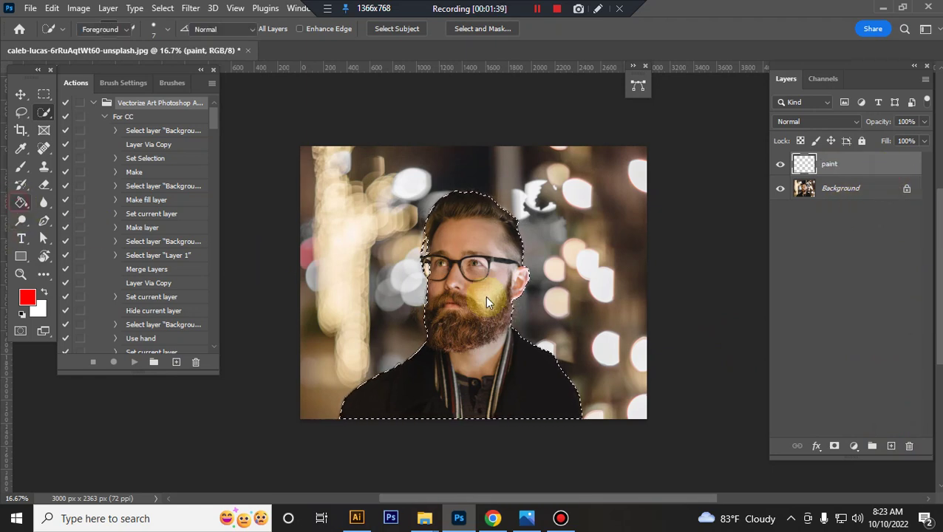
left_click(503, 306)
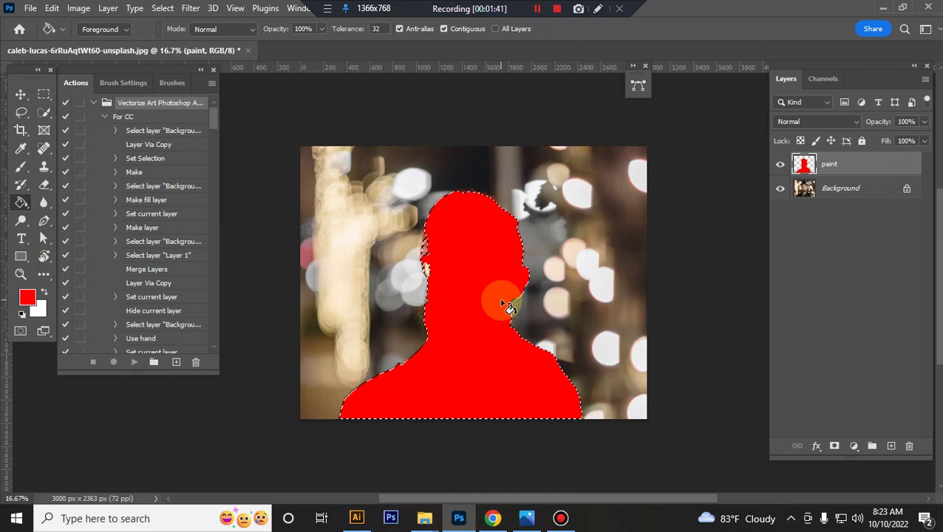
key("ctrl+d")
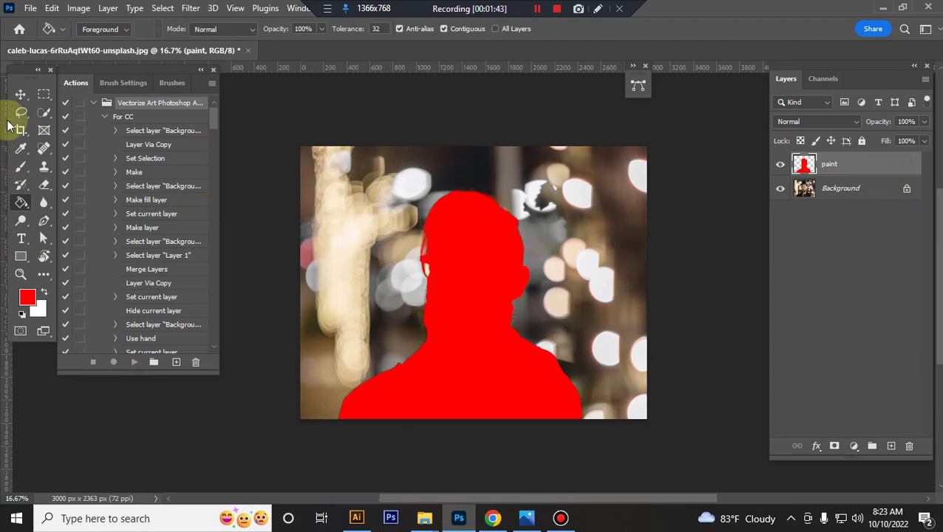
left_click(19, 96)
key("ctrl+plus")
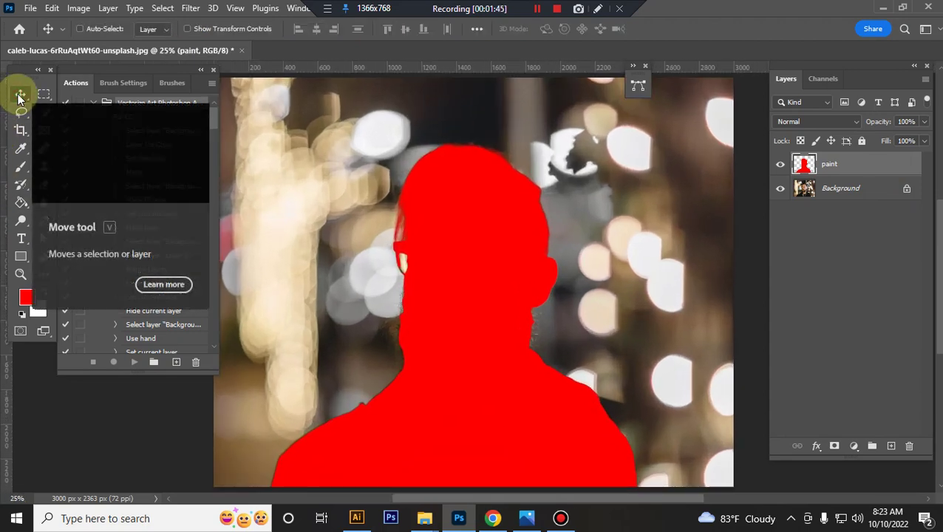
key("ctrl+plus")
key("ctrl+plus")
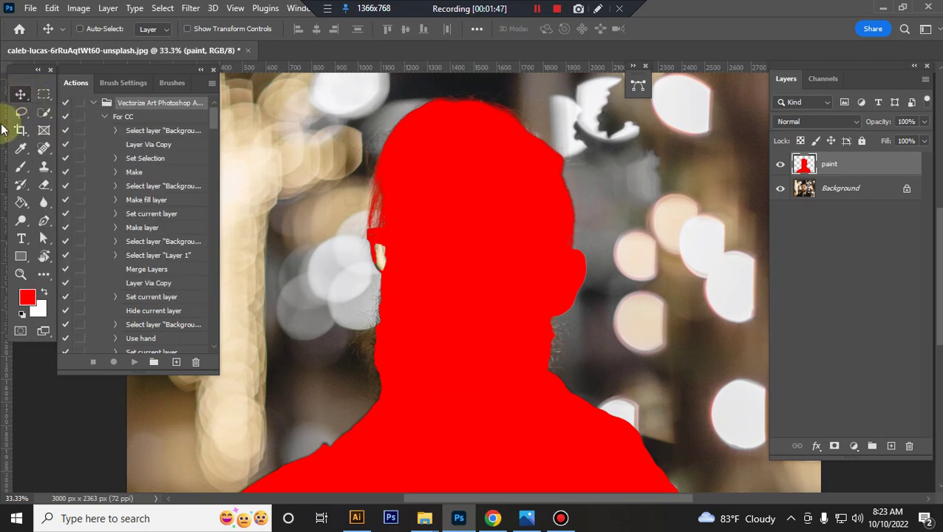
key("ctrl+minus")
left_click(79, 9)
Step: Leave the image size unchanged at 3000 × 2363 px, 72 resolution
left_click(103, 111)
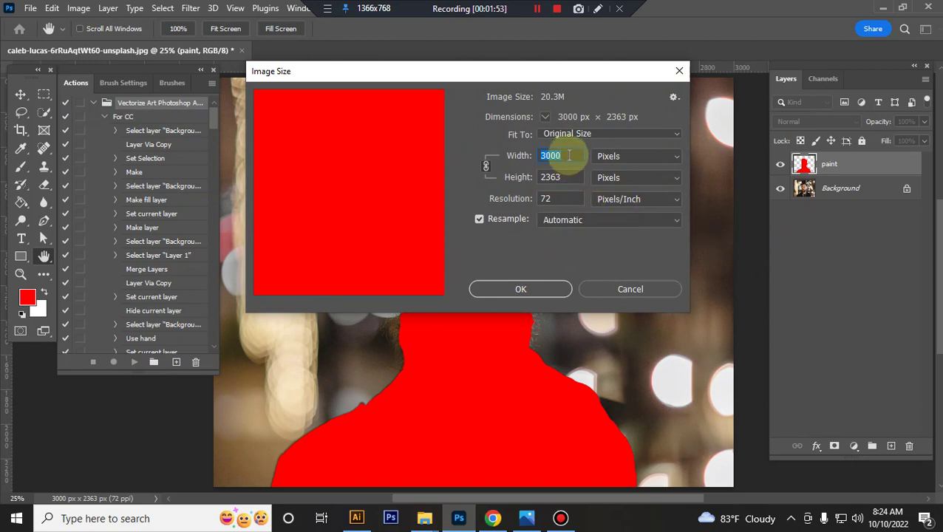
left_click(542, 286)
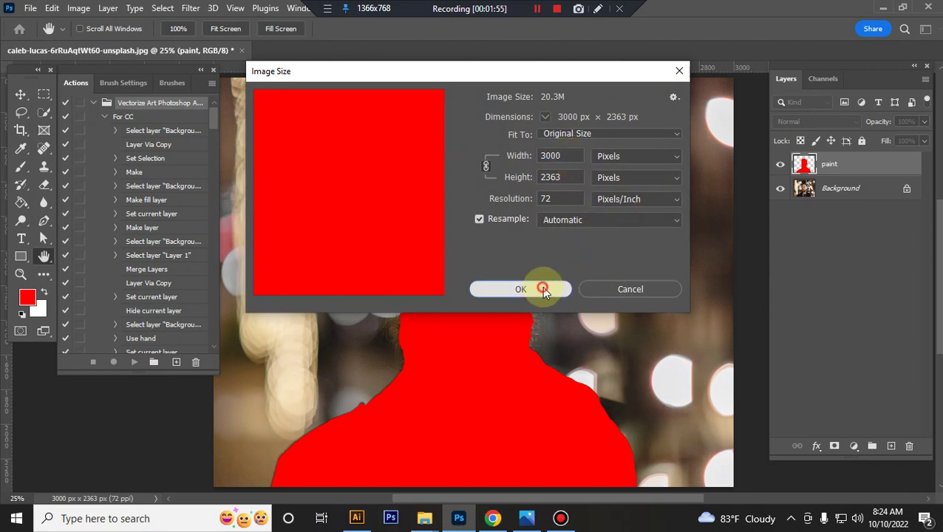
left_click(551, 288)
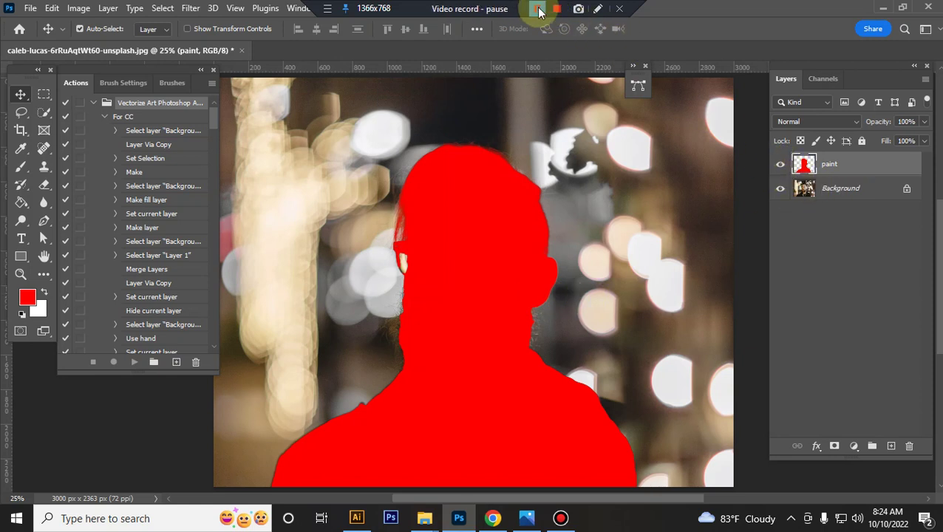
Step: Hide the paint layer, reset default black/white colours, and play the For CC action
left_click(780, 165)
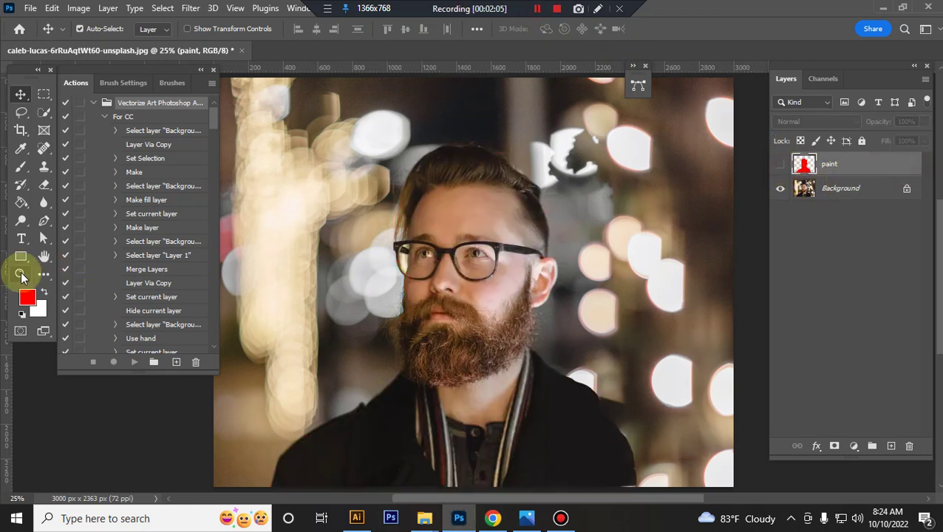
left_click(24, 313)
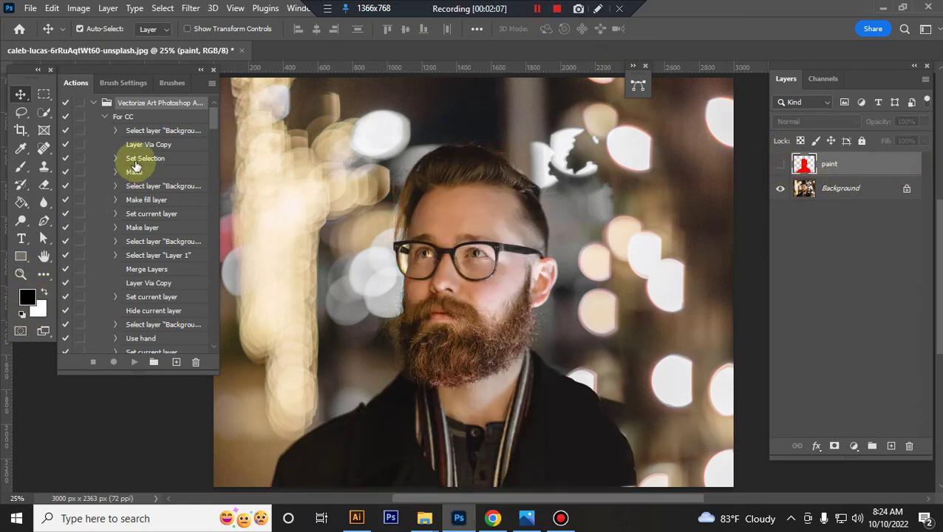
left_click(125, 117)
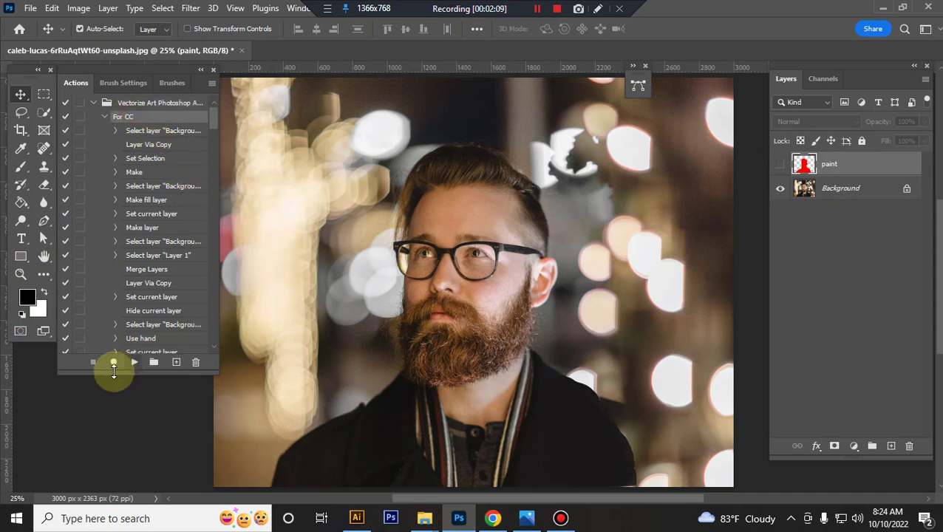
left_click(136, 364)
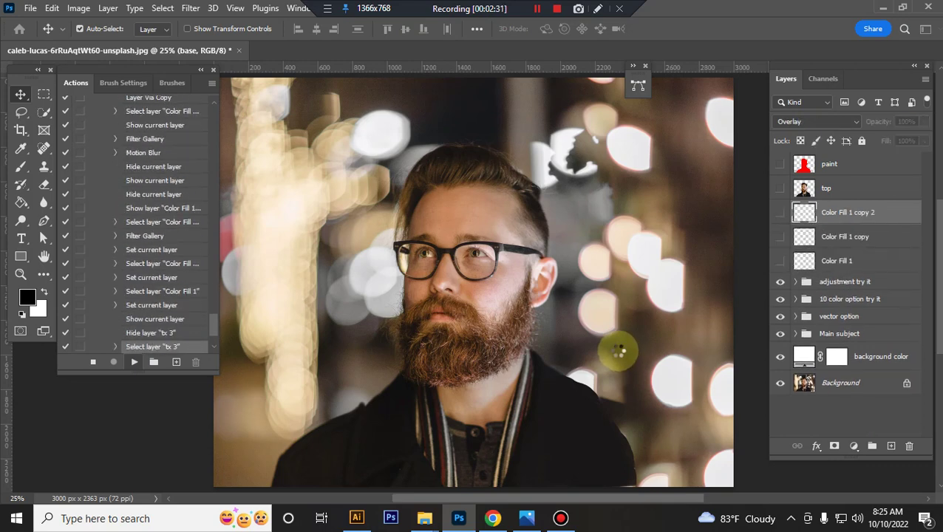
Step: Show the texture try it group and zoom in on the head to inspect the grain
scroll(619, 355, "down", 3)
scroll(627, 338, "down", 1)
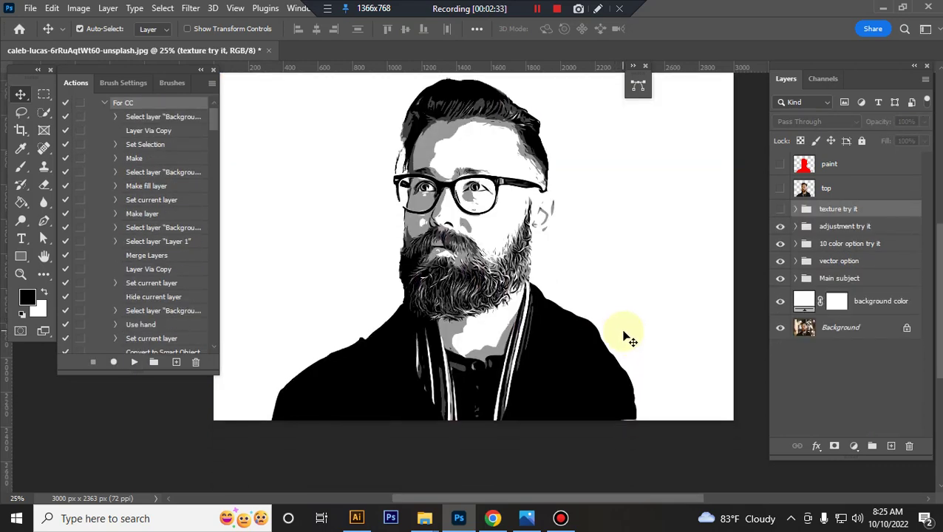
scroll(627, 338, "up", 2)
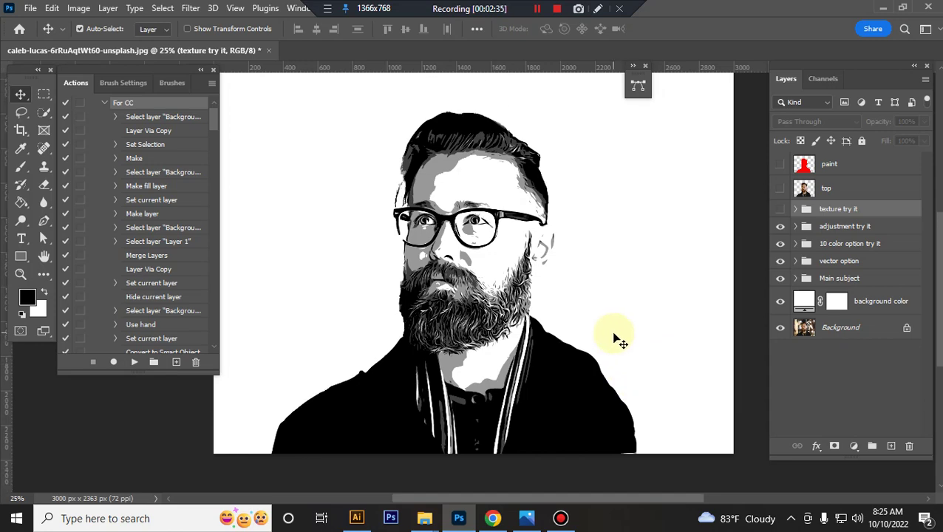
scroll(613, 338, "up", 2)
scroll(614, 337, "up", 2)
scroll(613, 337, "up", 2)
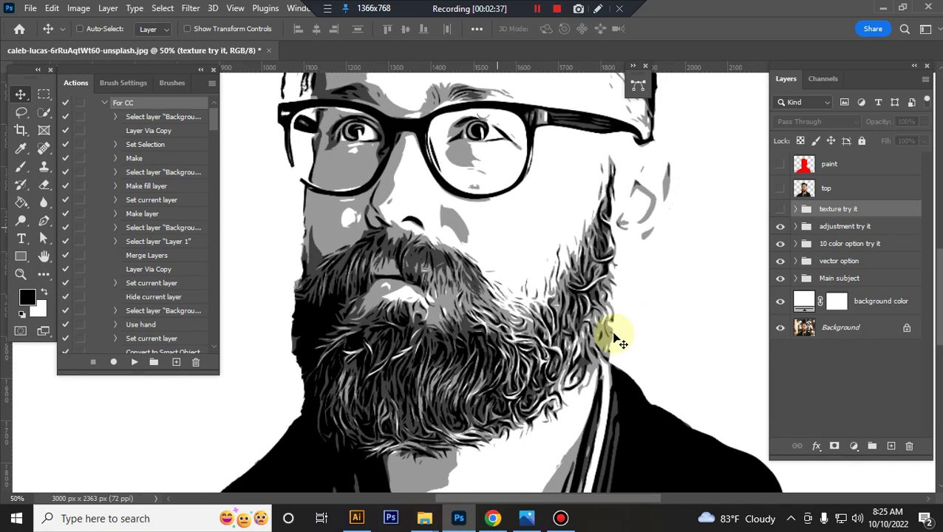
scroll(613, 338, "down", 1)
scroll(613, 338, "down", 2)
scroll(613, 338, "up", 1)
scroll(613, 337, "up", 1)
scroll(613, 338, "up", 1)
scroll(613, 337, "down", 1)
scroll(613, 338, "down", 1)
scroll(613, 338, "down", 1)
scroll(613, 337, "up", 2)
scroll(613, 337, "up", 1)
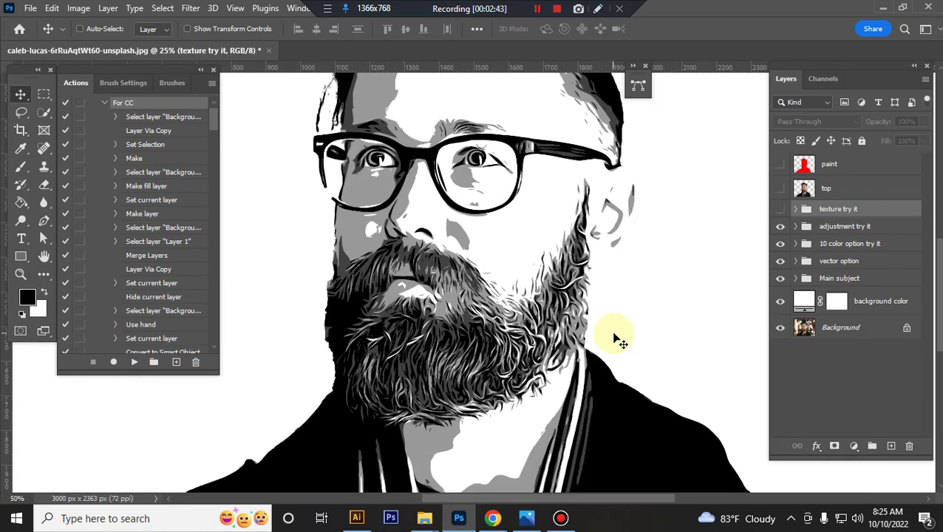
scroll(613, 338, "down", 1)
scroll(613, 337, "up", 1)
scroll(613, 338, "down", 2)
scroll(613, 337, "up", 1)
scroll(613, 338, "down", 1)
left_click(780, 210)
key("ctrl+plus")
key("ctrl+plus")
key("ctrl+plus")
left_click_drag(506, 198, 578, 281)
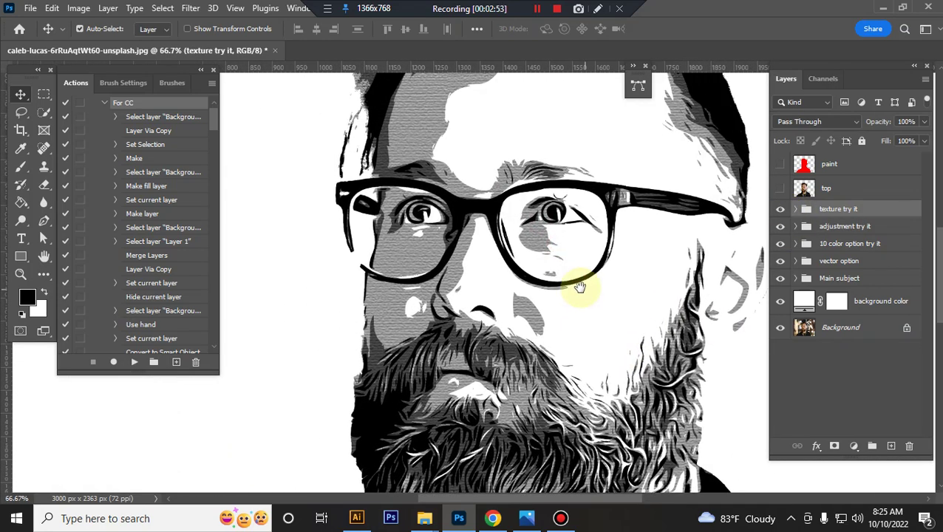
Step: Toggle the texture try it group off and on to compare the portrait
left_click(780, 213)
left_click(780, 213)
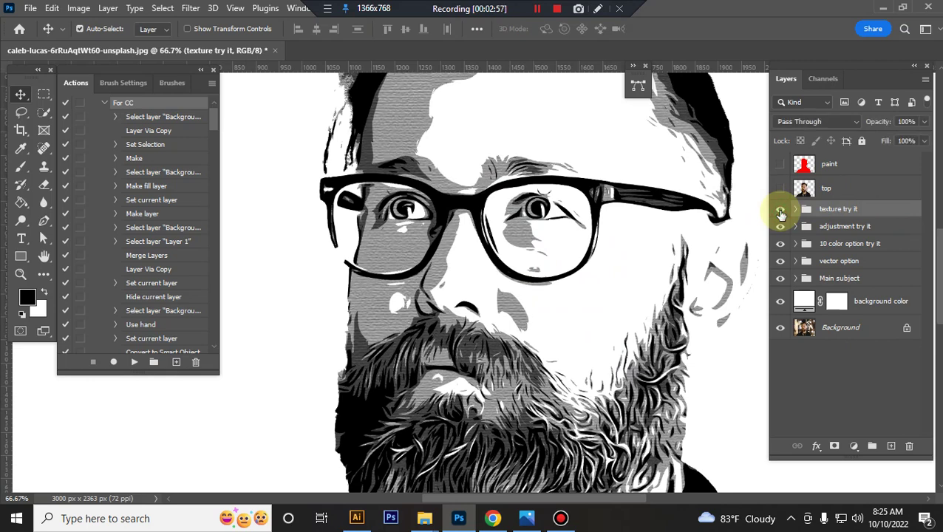
left_click(780, 213)
left_click(780, 213)
Step: Preview the tx 2 hatch and tx 3 halftone textures, then hide them and collapse the group
left_click(796, 210)
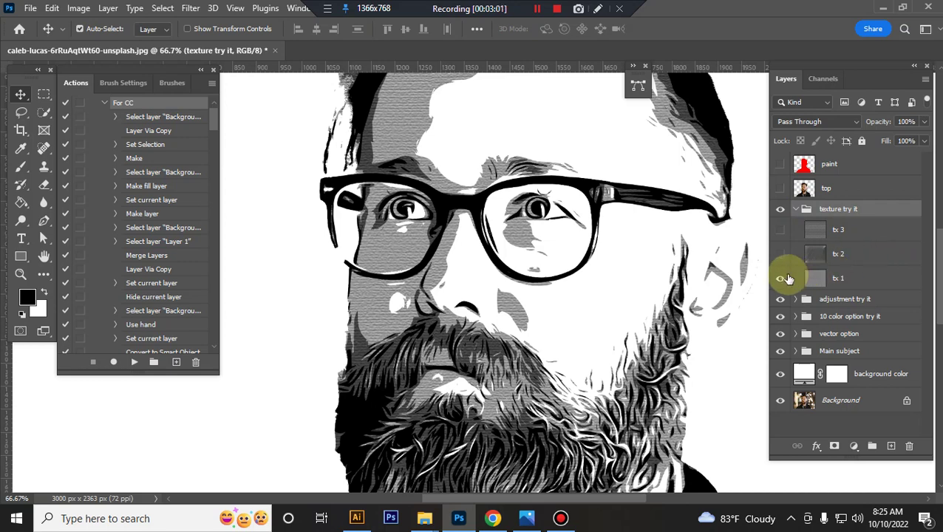
left_click(780, 255)
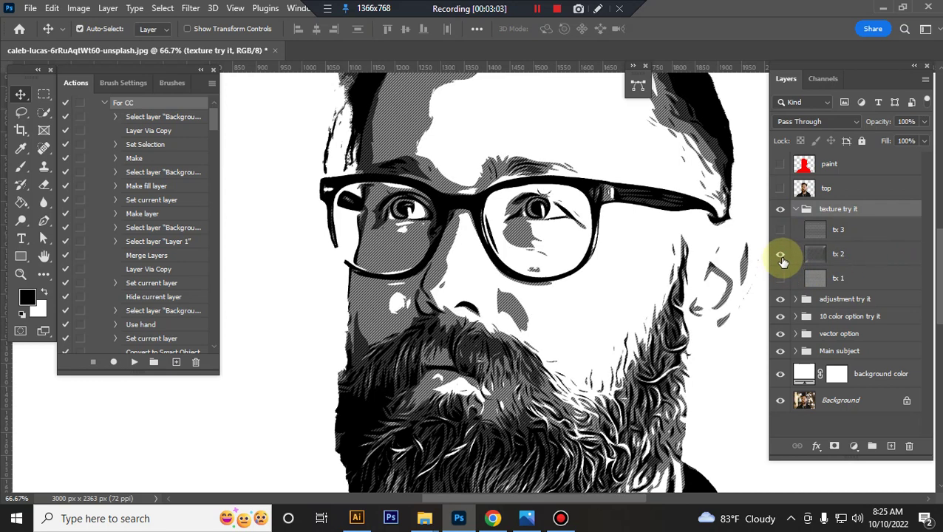
left_click(780, 255)
left_click(779, 231)
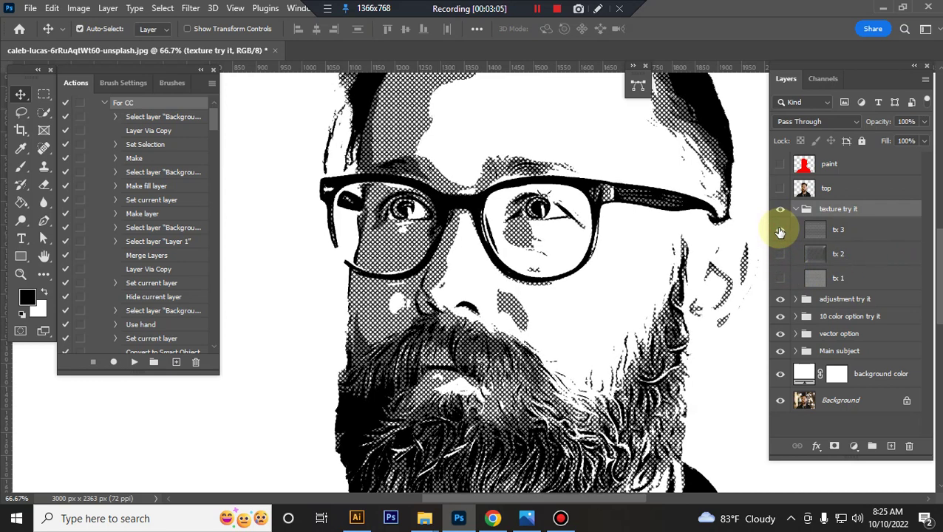
key("ctrl+minus")
key("ctrl+minus")
key("ctrl+minus")
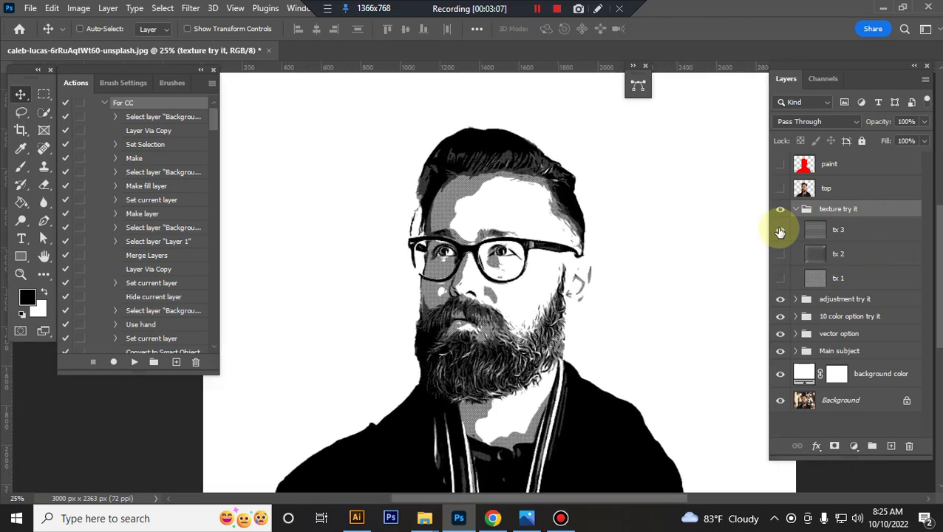
key("ctrl+minus")
left_click(780, 230)
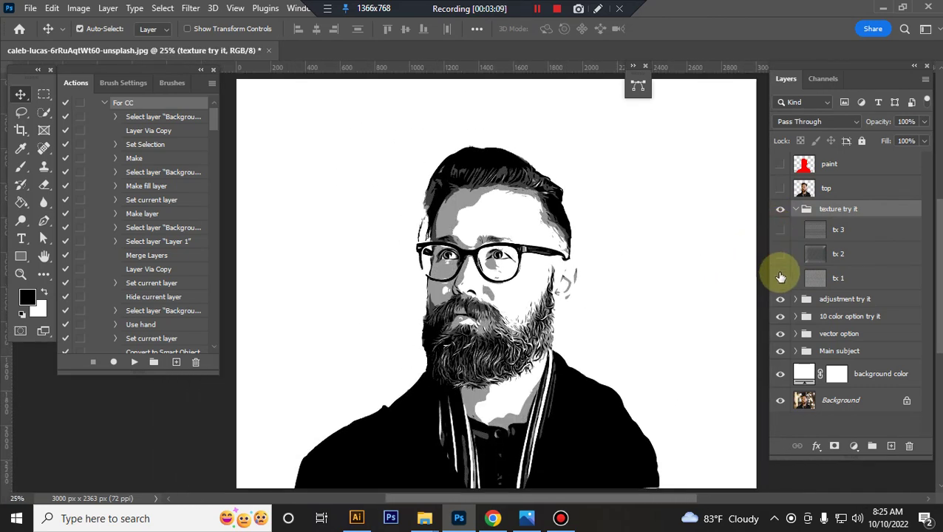
left_click(785, 209)
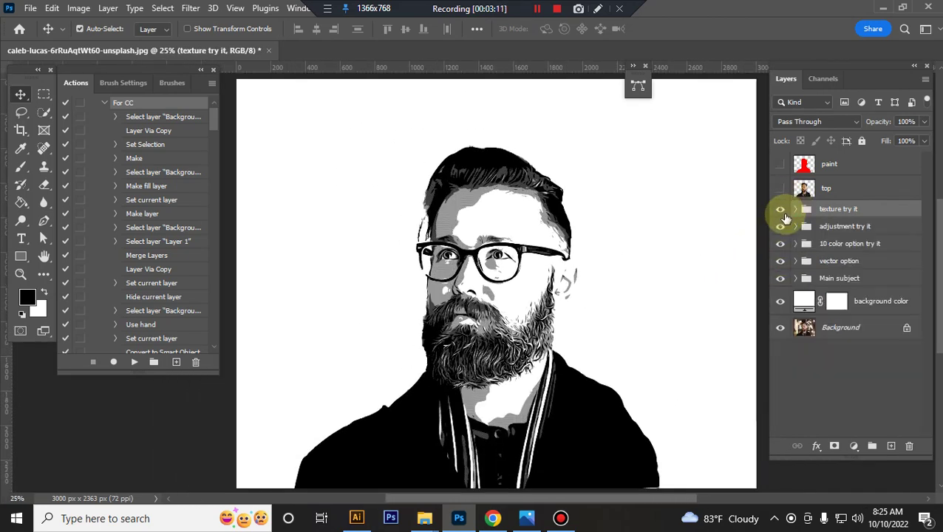
Step: Hide texture try it, compare the adjustment try it group on and off, and expand it
left_click(780, 209)
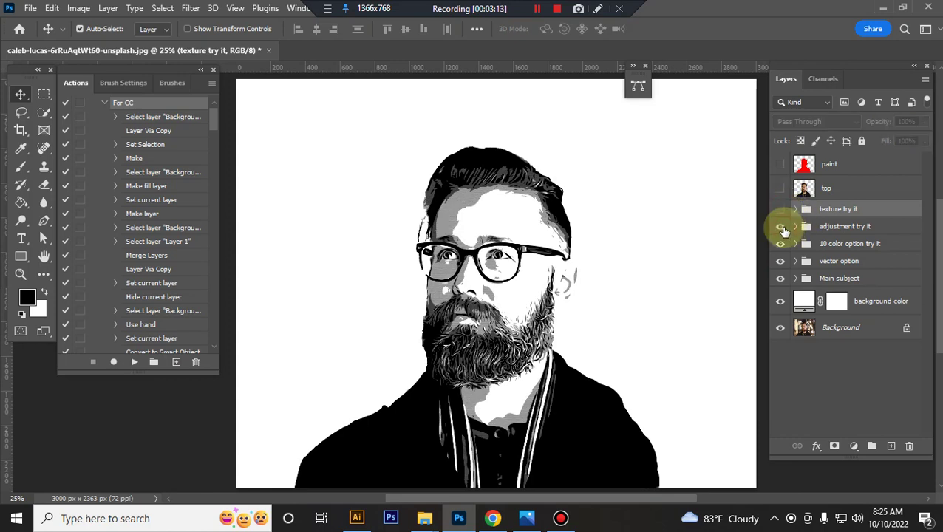
left_click(780, 227)
left_click(780, 227)
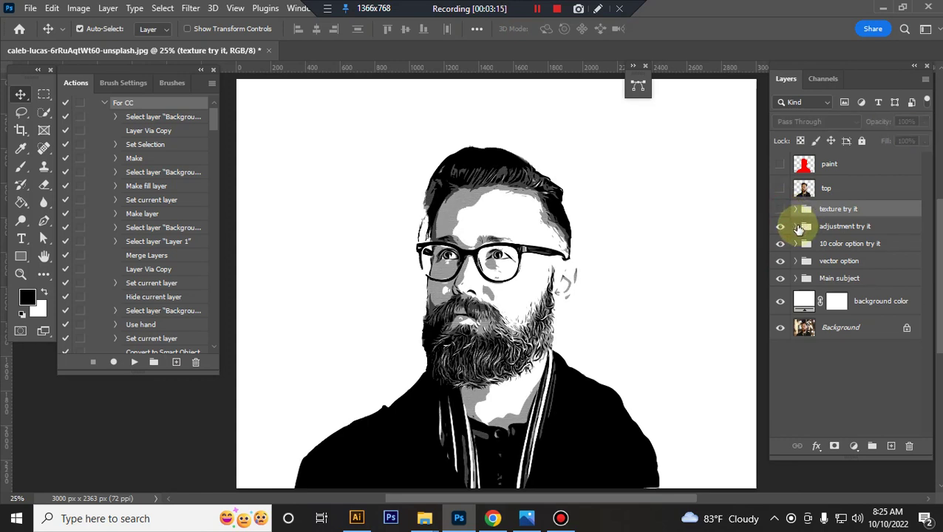
left_click(796, 227)
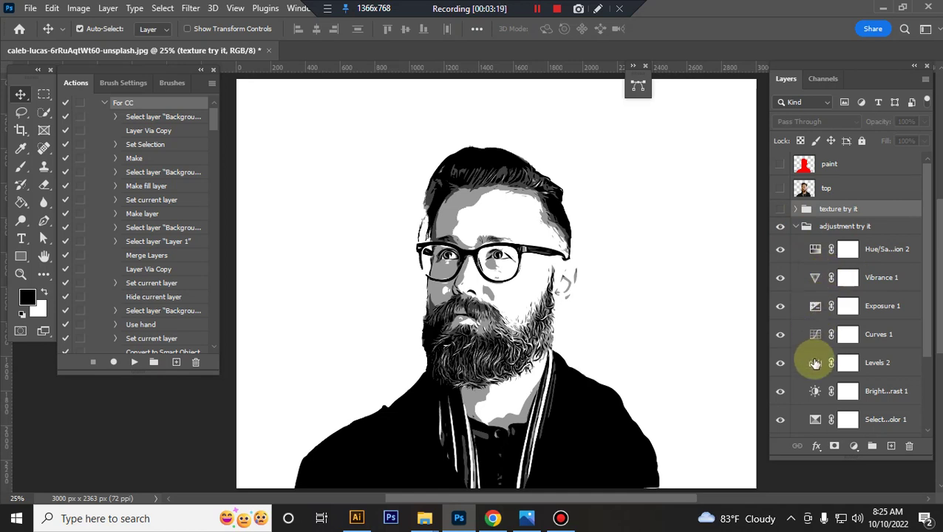
Step: Set the Levels 2 midtone to 0.90 and Brightness/Contrast contrast to -27
left_click(814, 364)
double_click(815, 363)
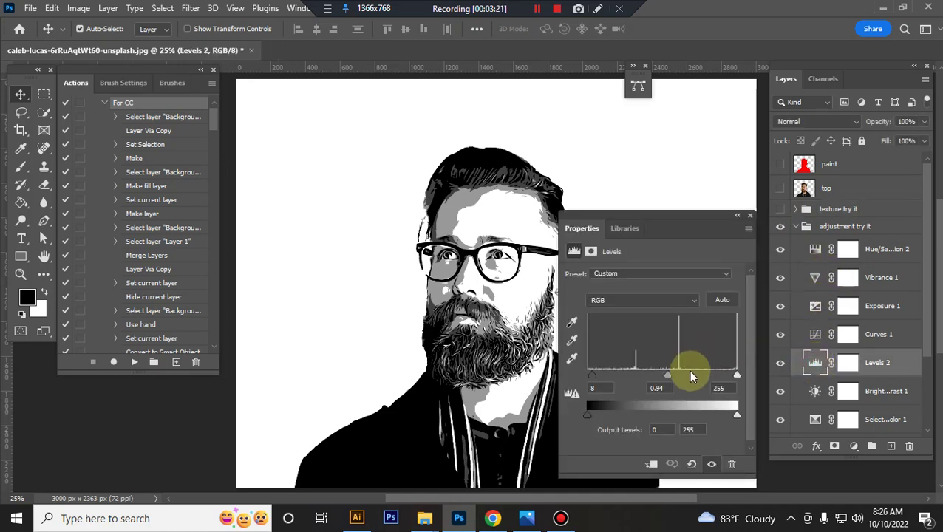
left_click(667, 375)
left_click_drag(669, 378, 671, 378)
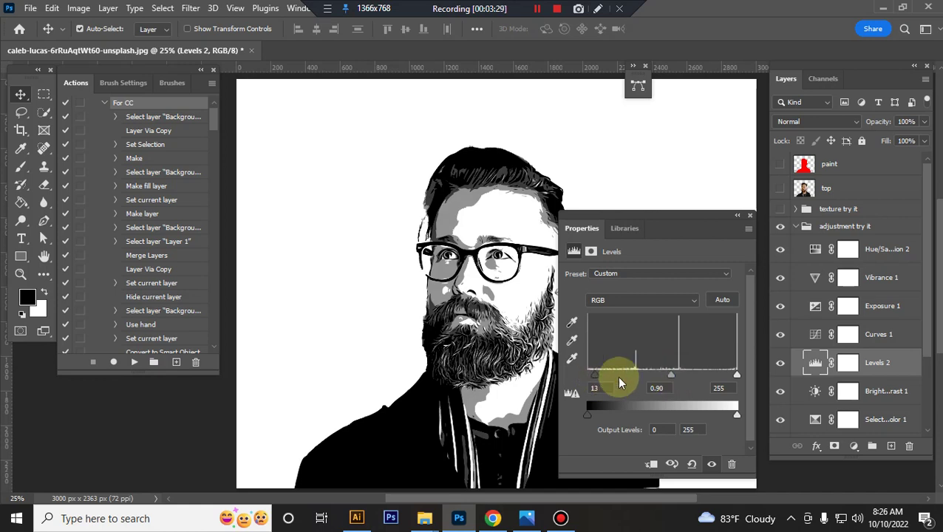
left_click(814, 390)
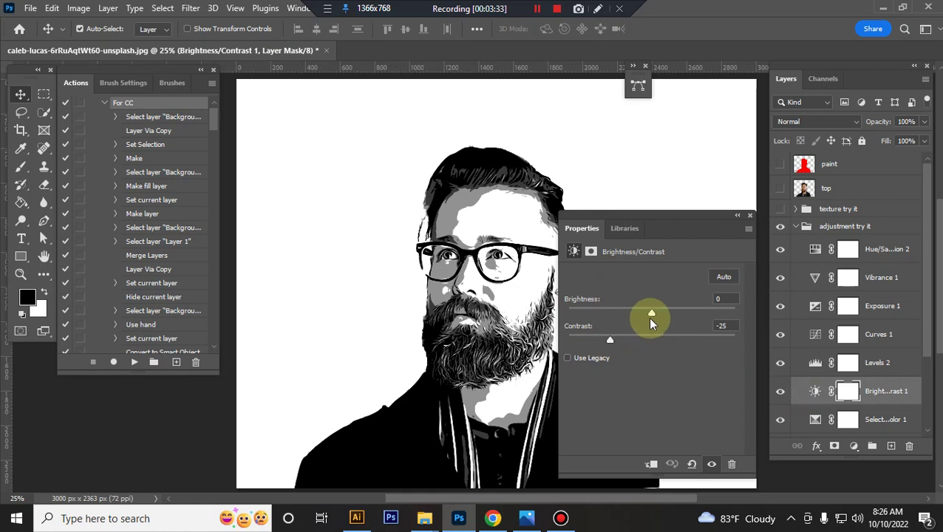
left_click_drag(610, 341, 606, 339)
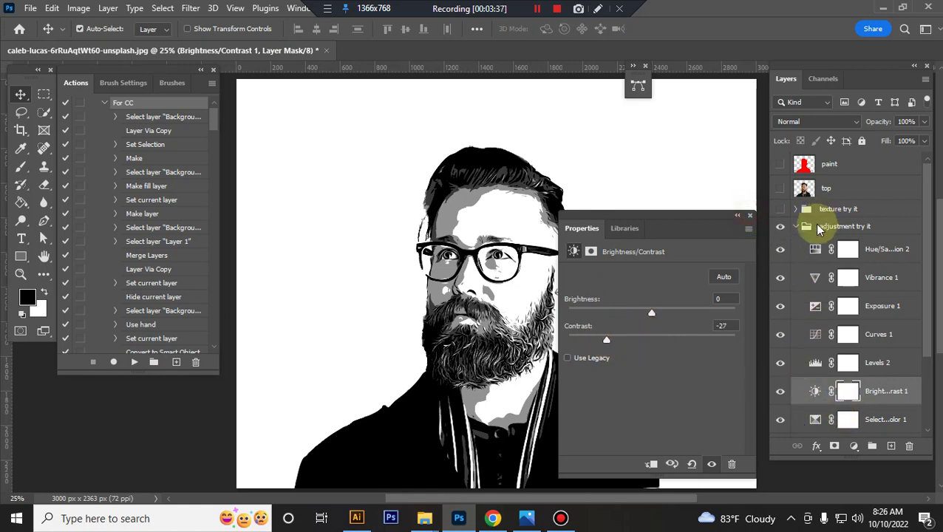
left_click(796, 226)
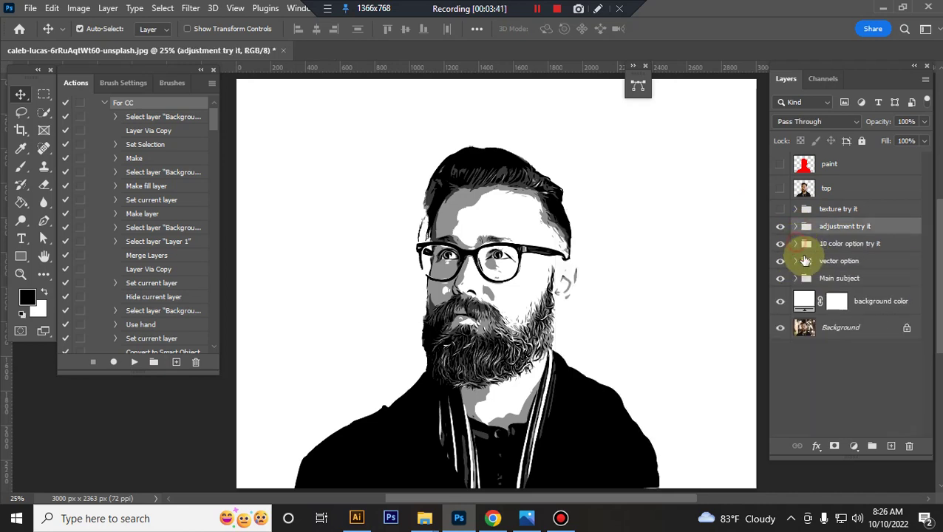
left_click(796, 243)
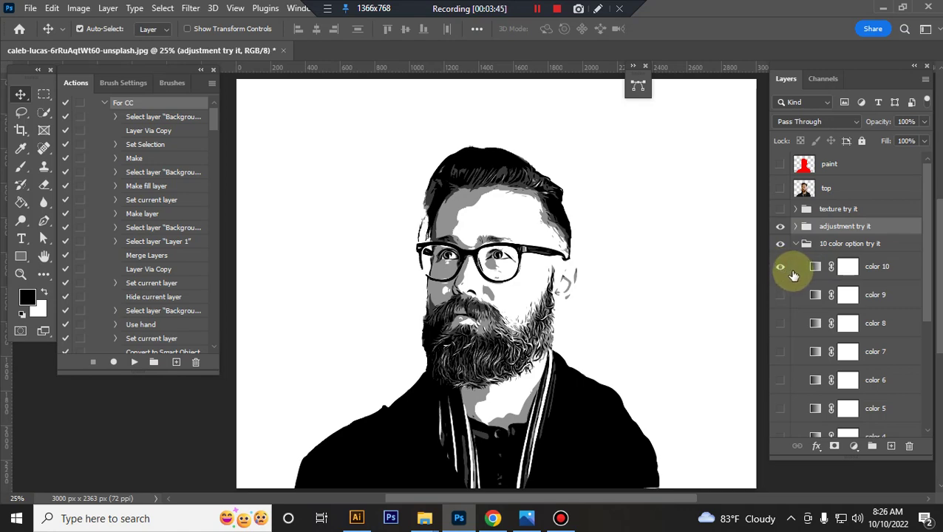
left_click(780, 269)
left_click(783, 269)
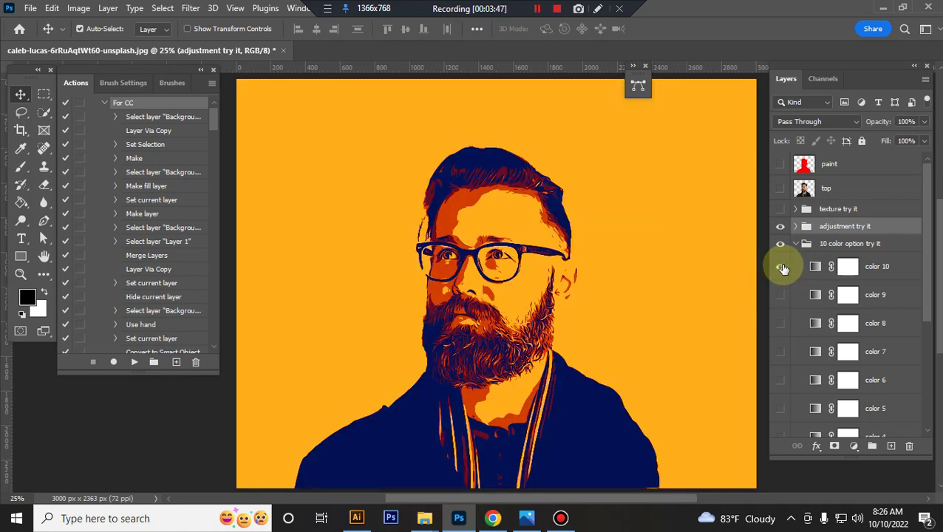
left_click(782, 267)
left_click(782, 296)
left_click(782, 296)
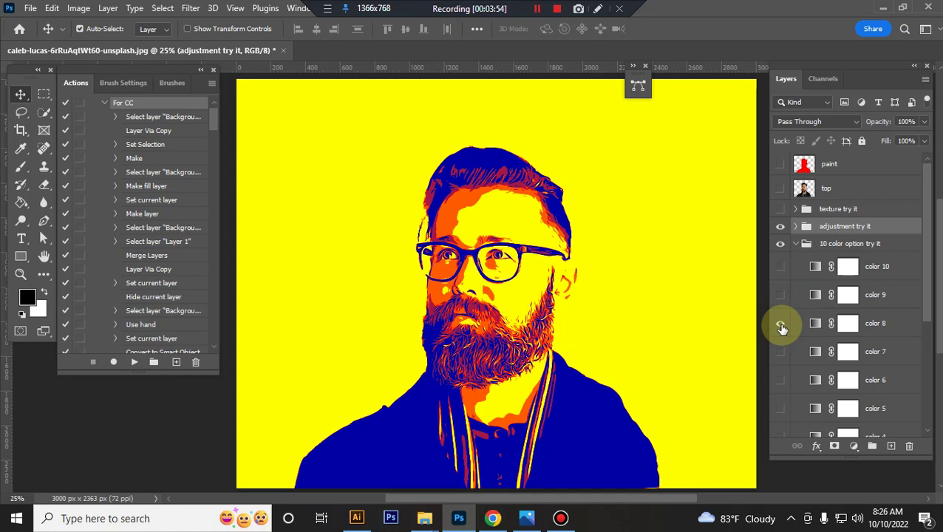
left_click(781, 325)
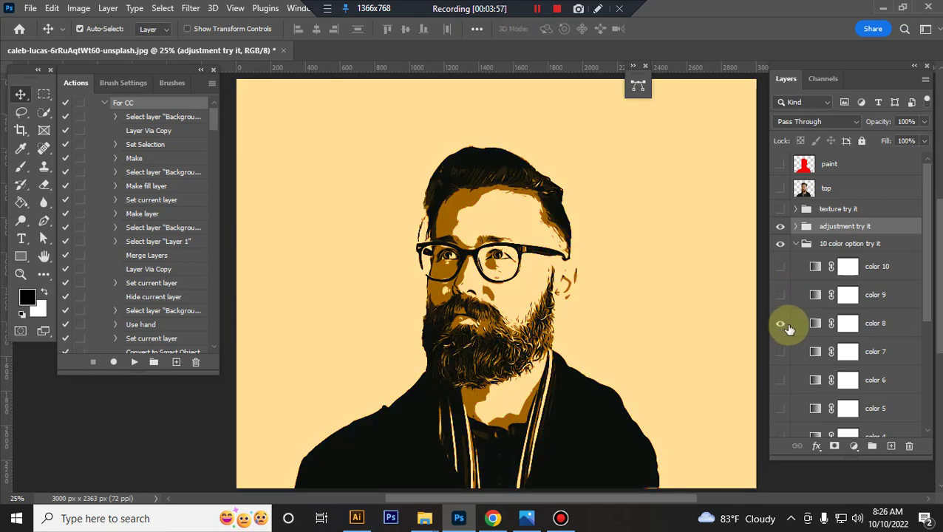
left_click(780, 323)
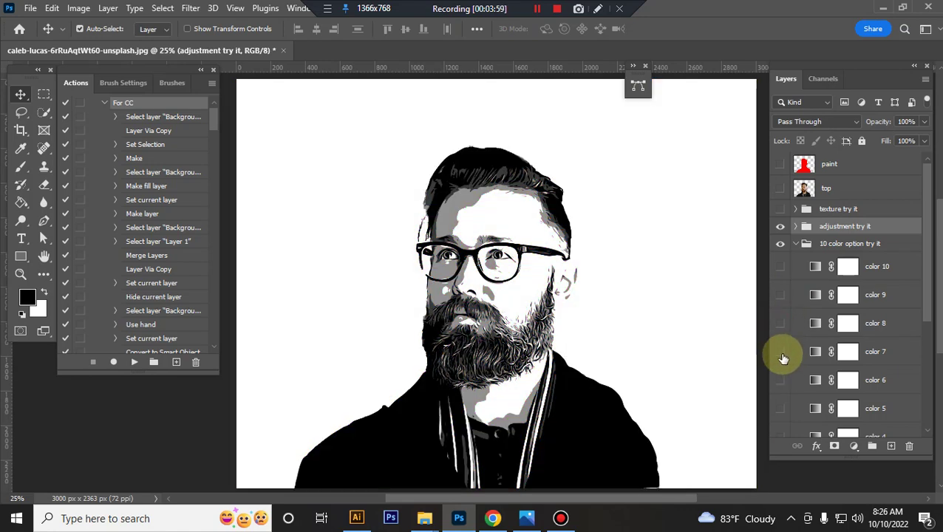
left_click(780, 352)
left_click(781, 352)
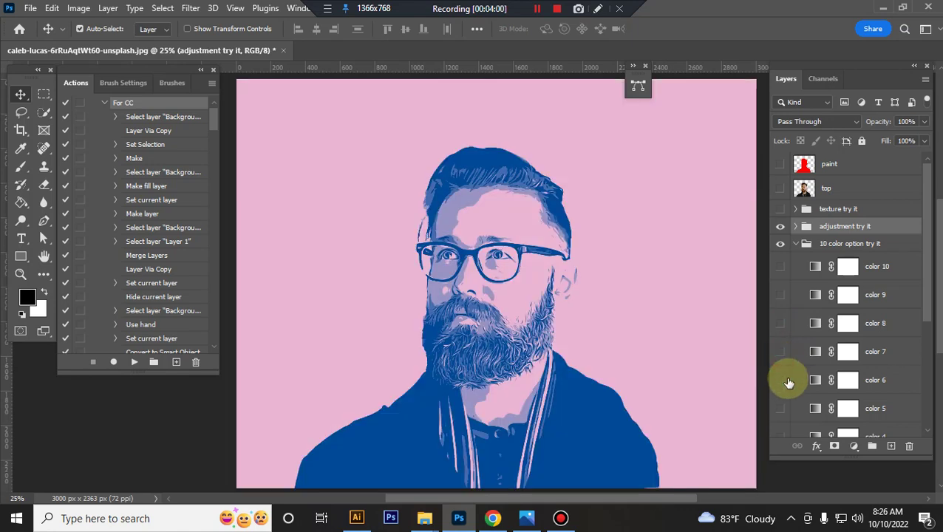
left_click(779, 381)
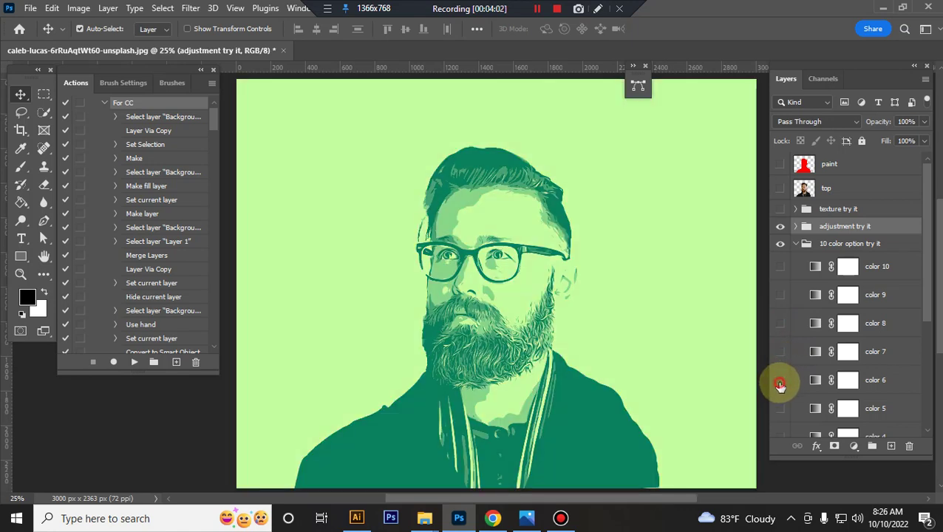
left_click(779, 381)
left_click(780, 409)
left_click(781, 408)
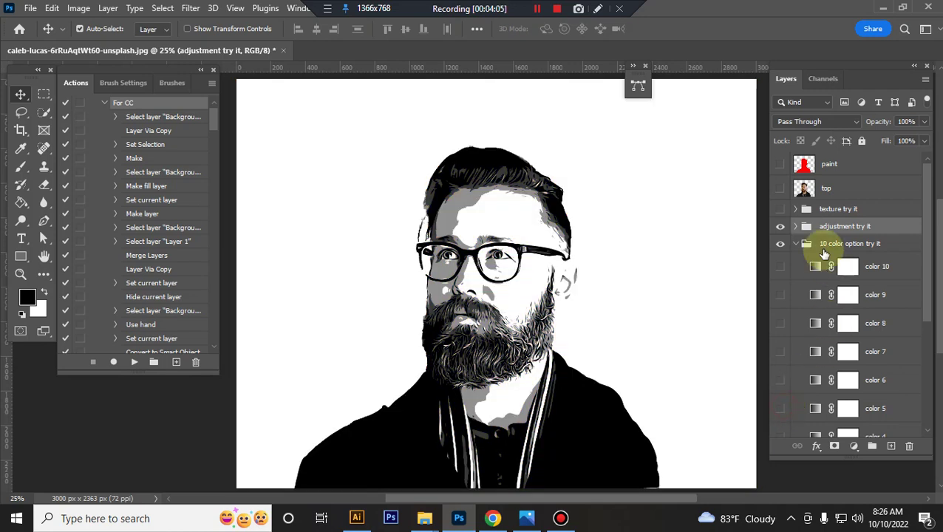
Step: Collapse the color group, toggle 'vector option', expand it and select its black layer
left_click(796, 248)
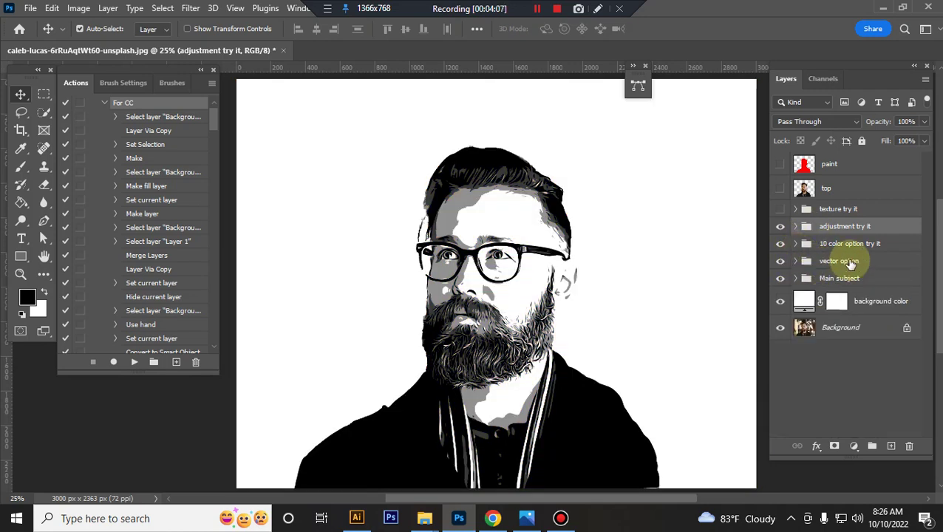
left_click(804, 260)
left_click(781, 263)
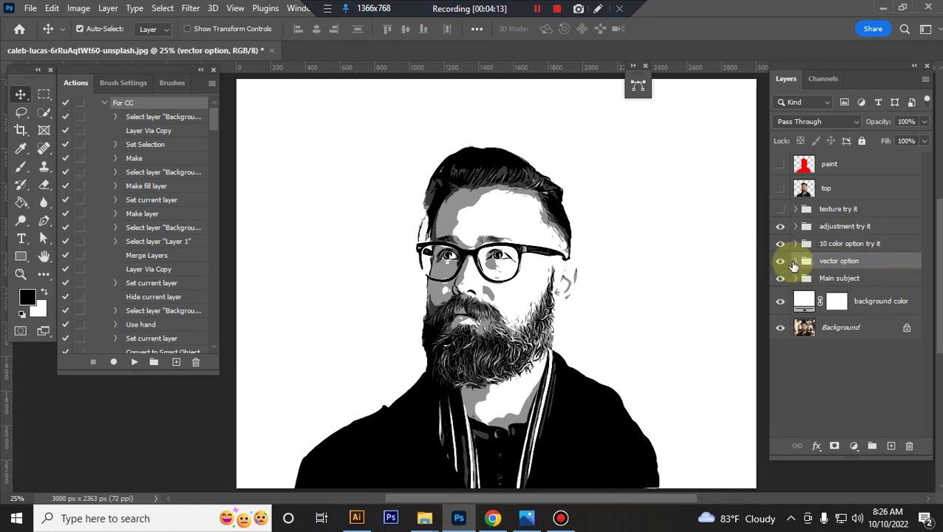
left_click(795, 261)
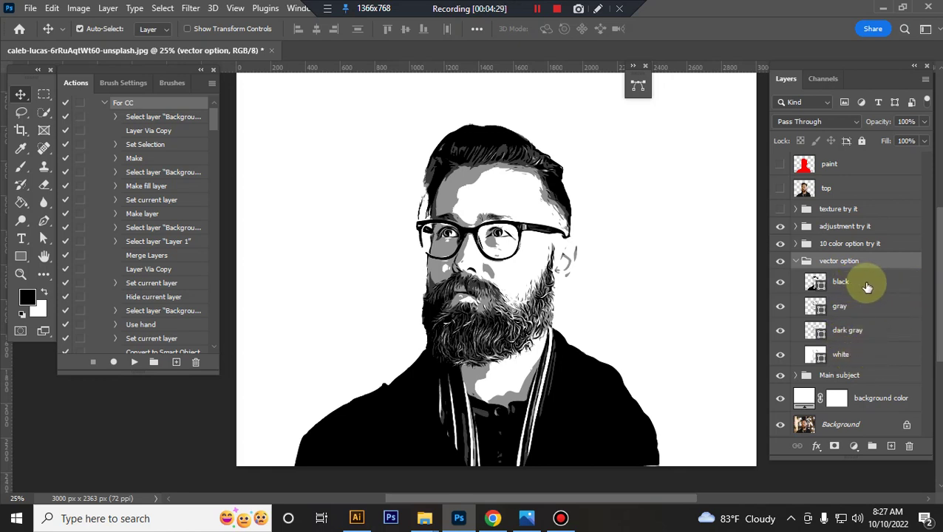
left_click(868, 288)
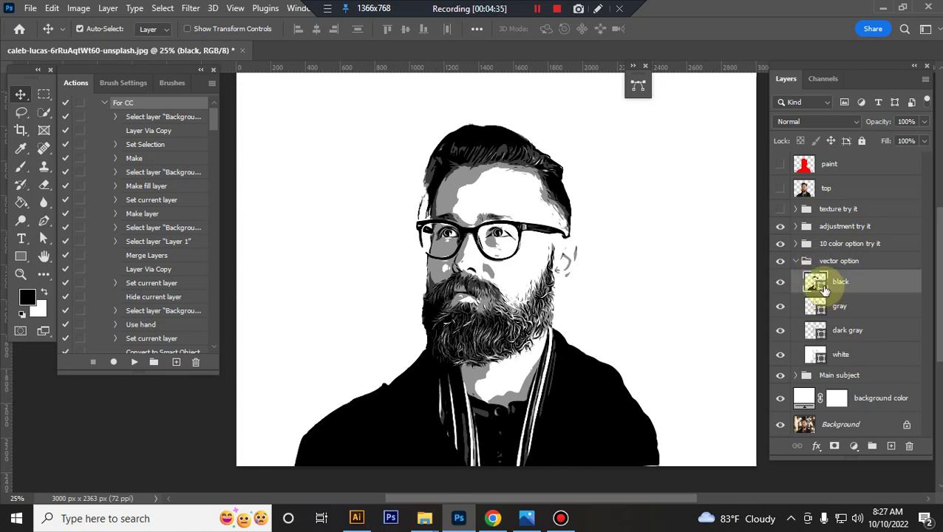
Step: Recolour the black Solid Color fill layer to a dark navy
double_click(817, 283)
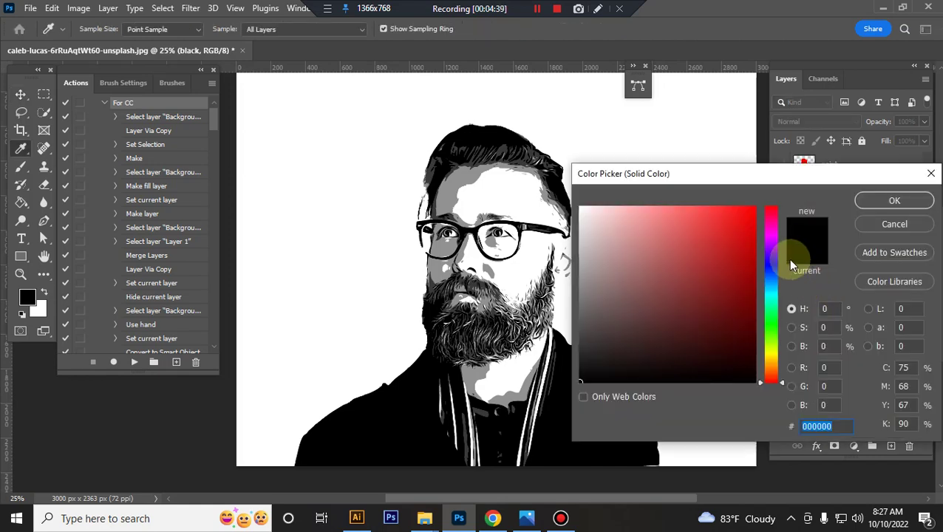
left_click(753, 207)
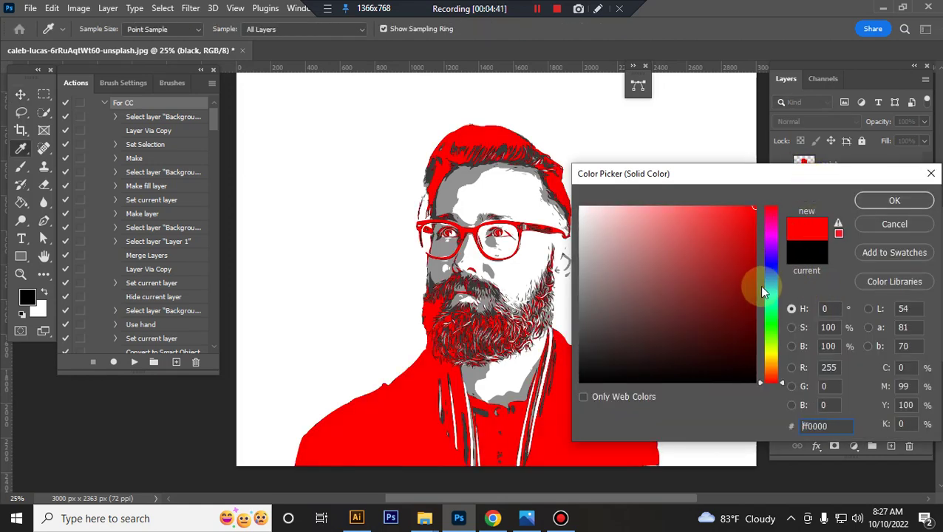
left_click_drag(781, 286, 771, 278)
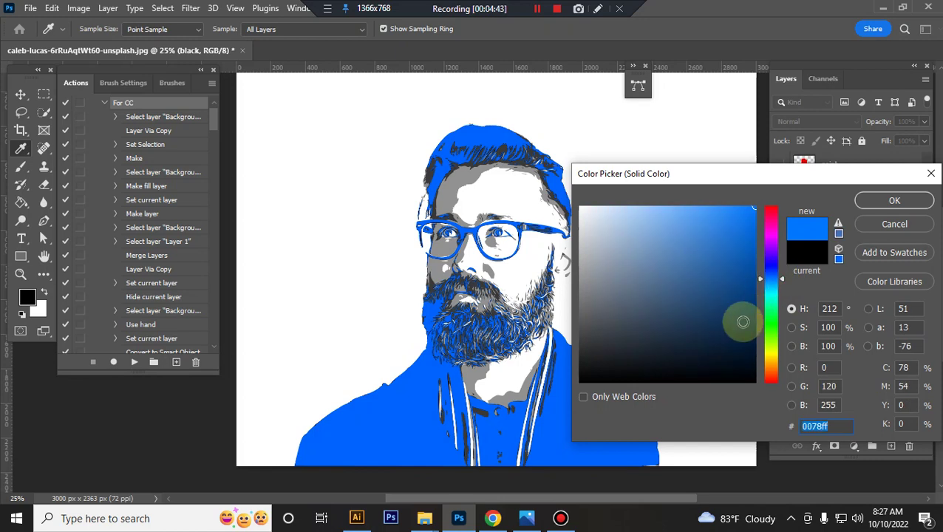
left_click(735, 320)
left_click_drag(735, 319, 718, 319)
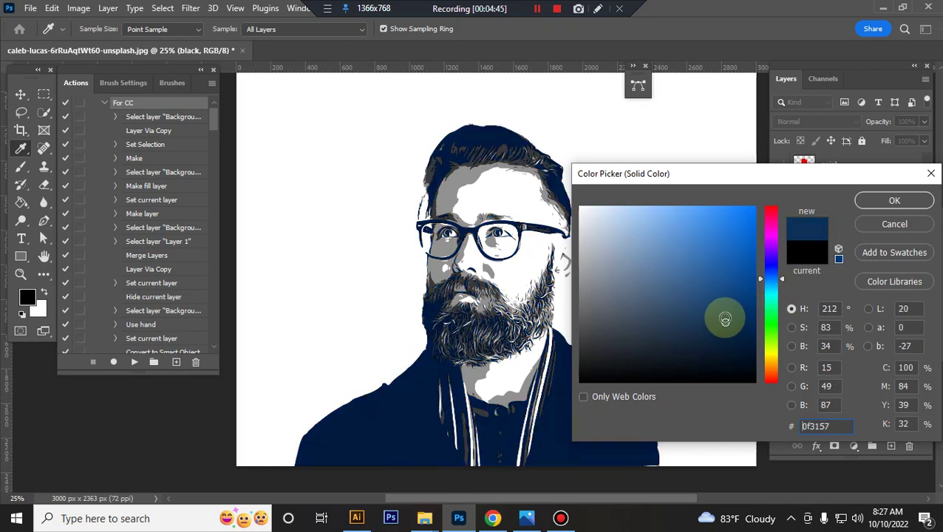
left_click(880, 205)
Step: Set the gray fill layer to red and the dark gray fill layer to orange
double_click(815, 307)
left_click(755, 215)
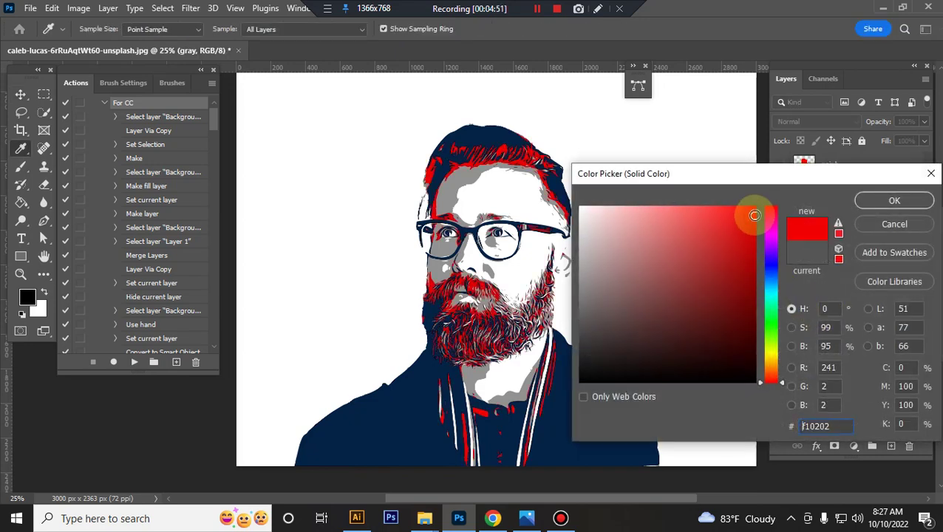
left_click(893, 201)
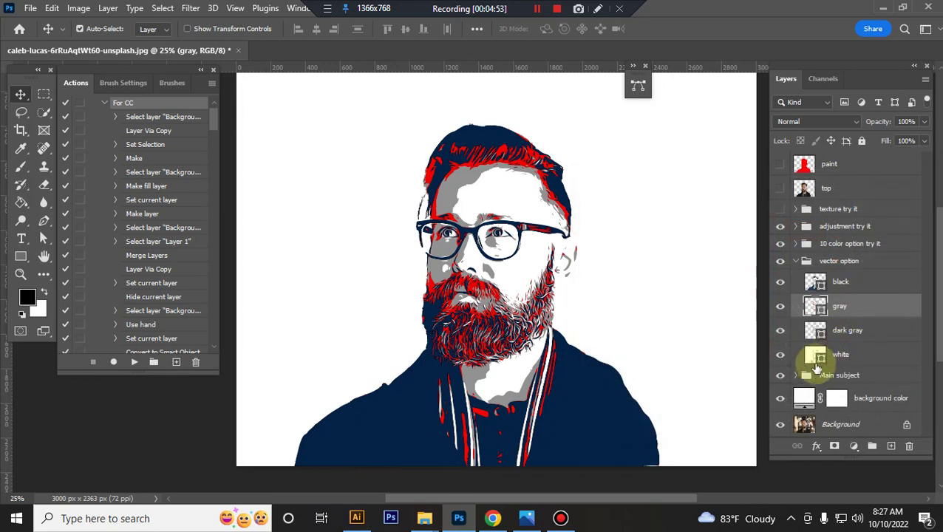
double_click(817, 335)
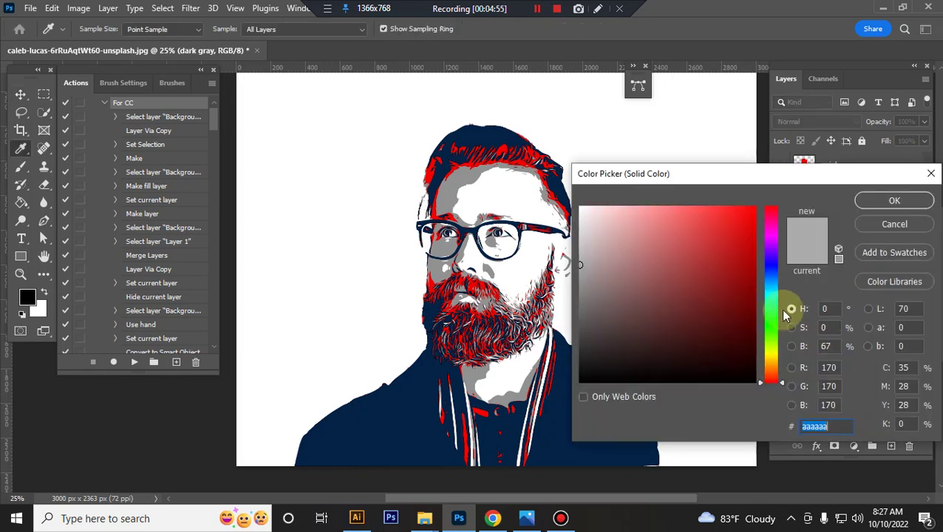
left_click_drag(774, 367, 771, 362)
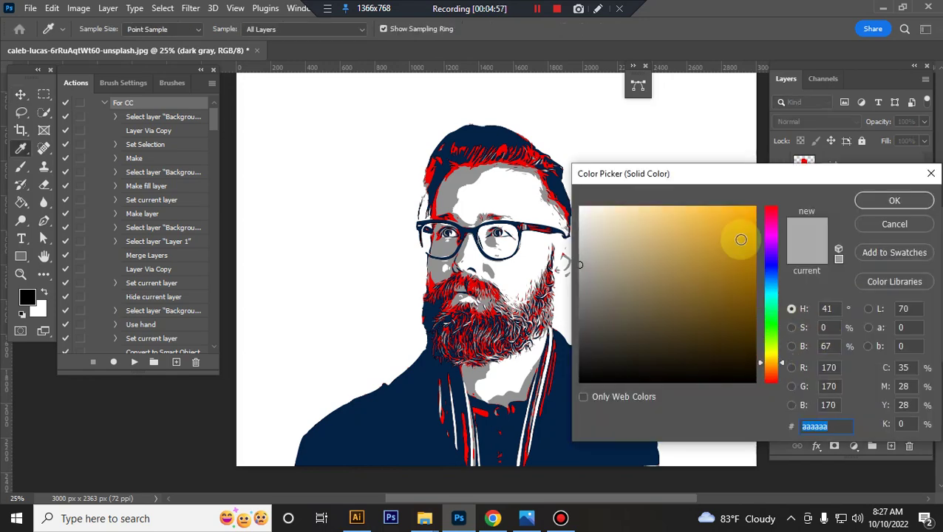
left_click(749, 213)
left_click(893, 200)
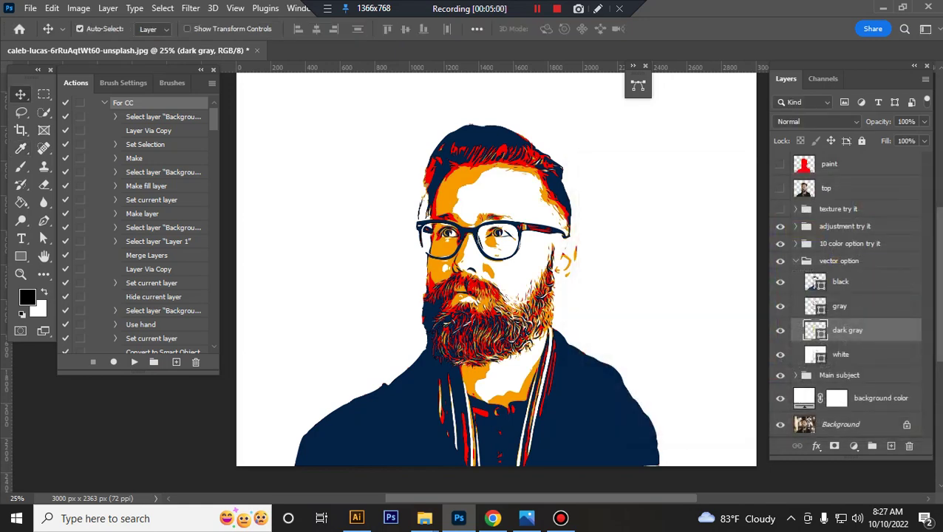
key("ctrl+plus")
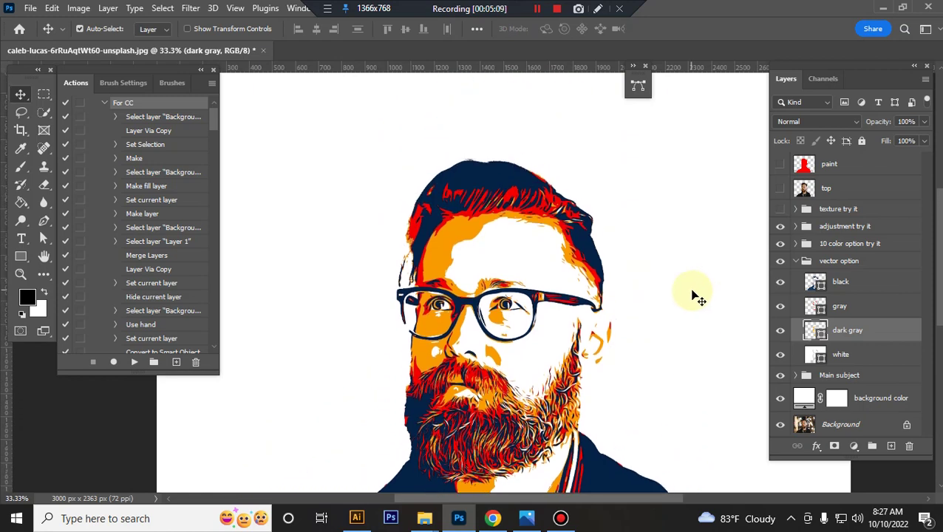
scroll(717, 301, "down", 1)
scroll(720, 304, "up", 1)
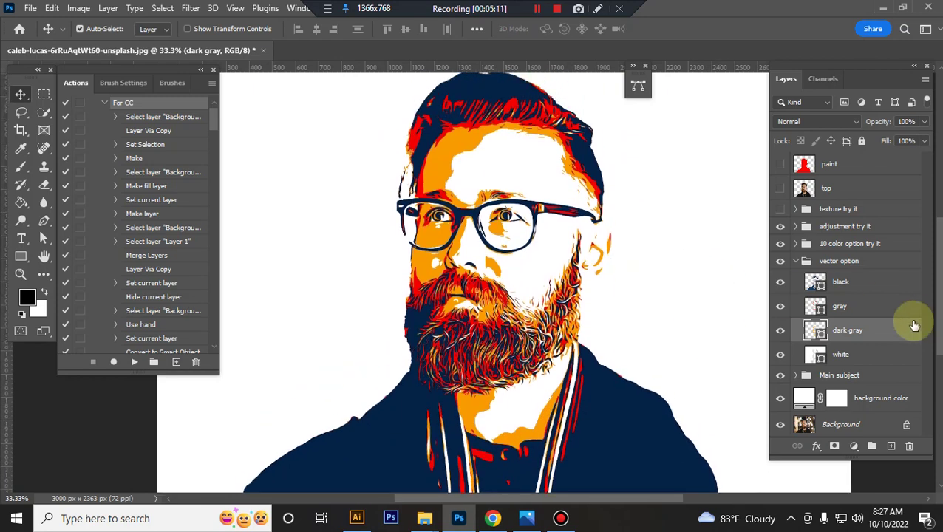
Step: Collapse vector option and toggle its colours off and on to compare, ending hidden
left_click(795, 263)
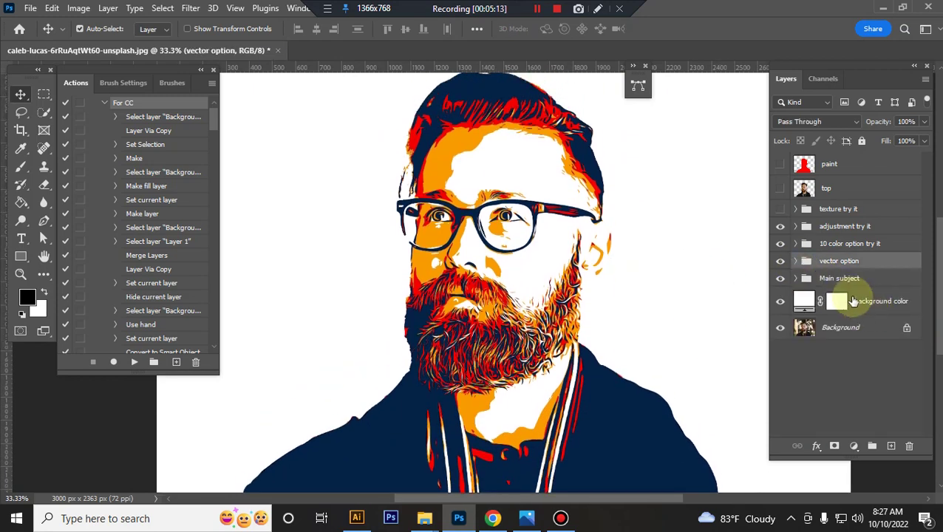
left_click(782, 263)
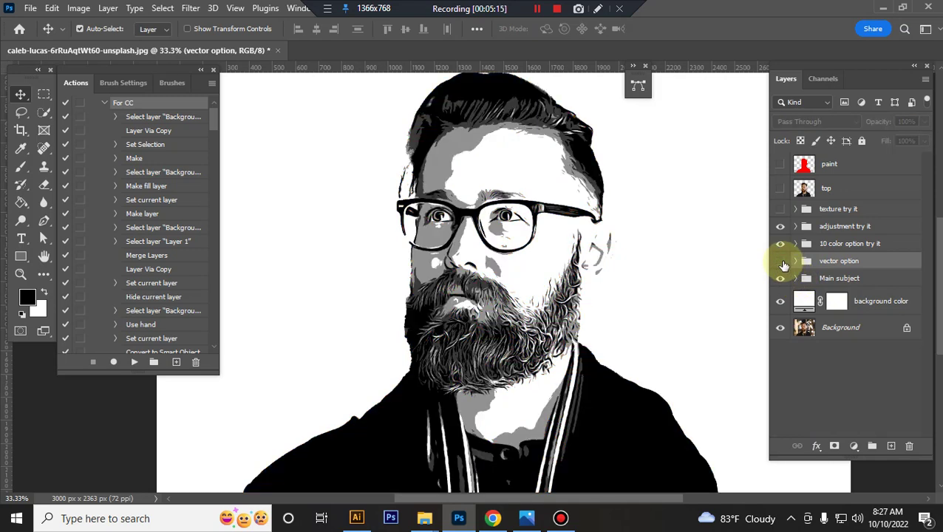
left_click(781, 262)
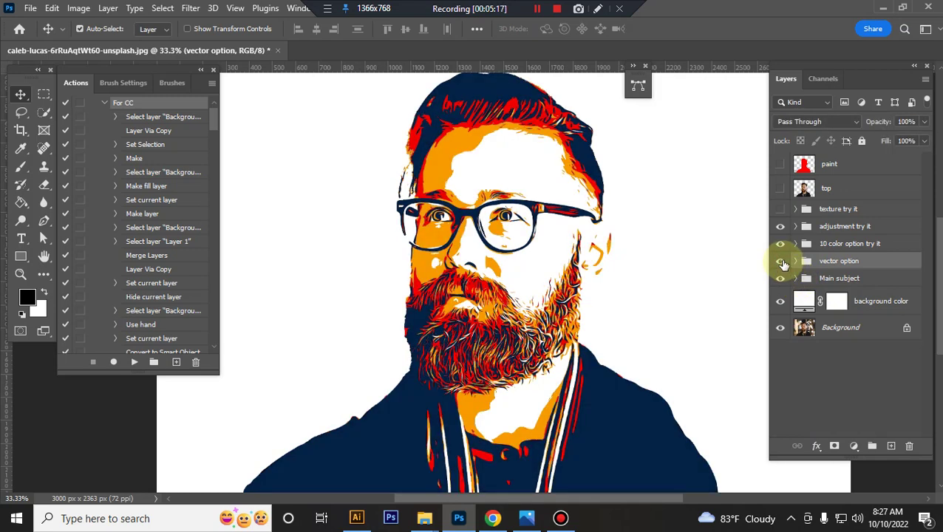
left_click(782, 263)
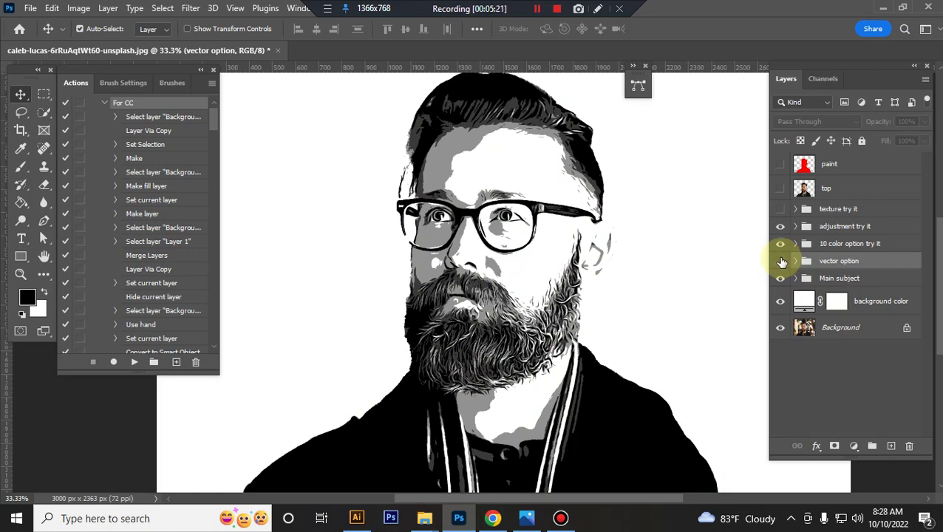
left_click(781, 263)
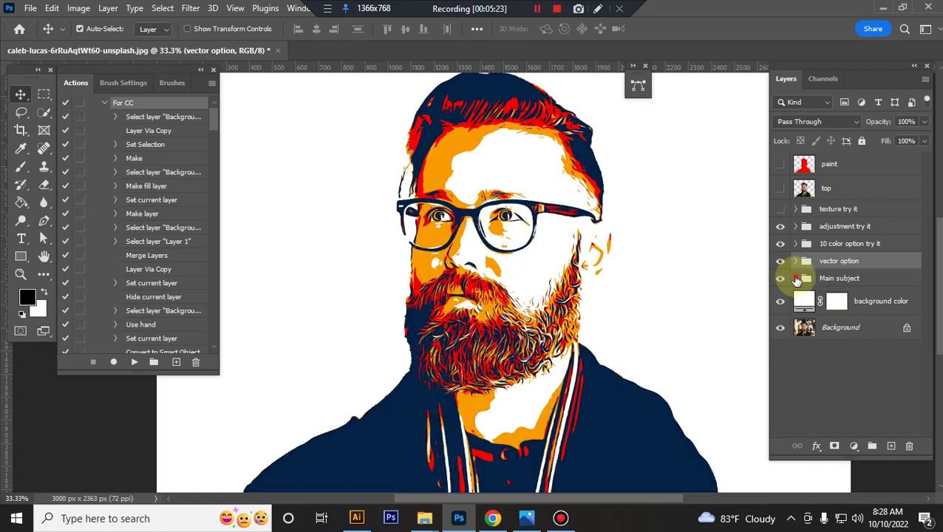
left_click(795, 278)
Step: Set Main subject's Levels 1 input sliders to 37, 0.73 and 148
left_click(780, 261)
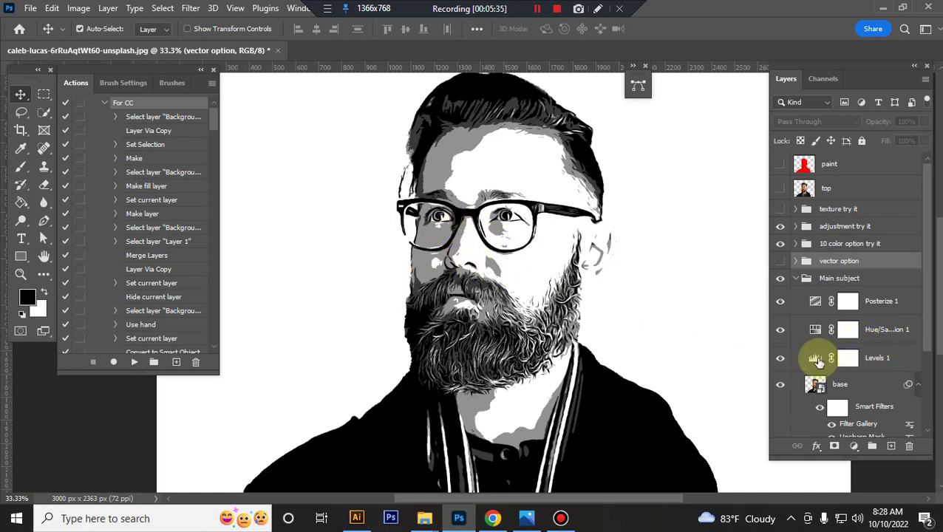
double_click(816, 359)
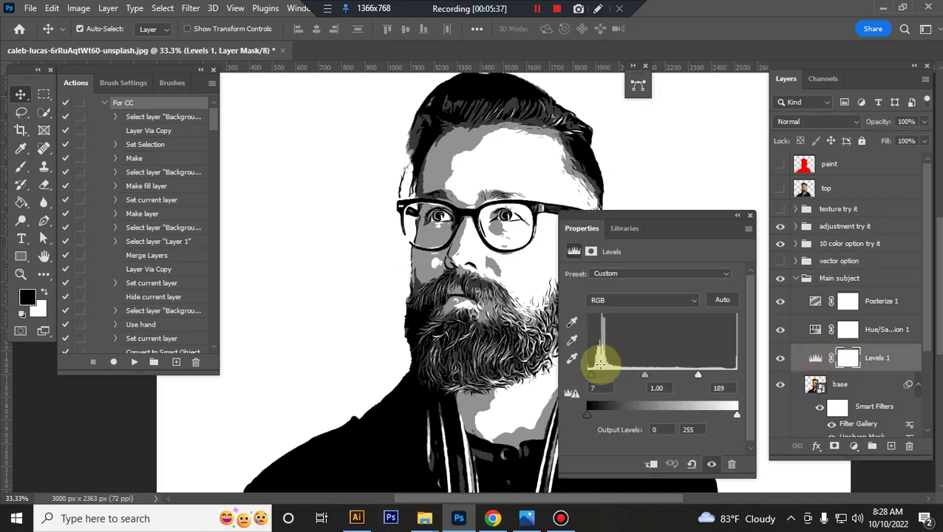
left_click_drag(696, 376, 688, 375)
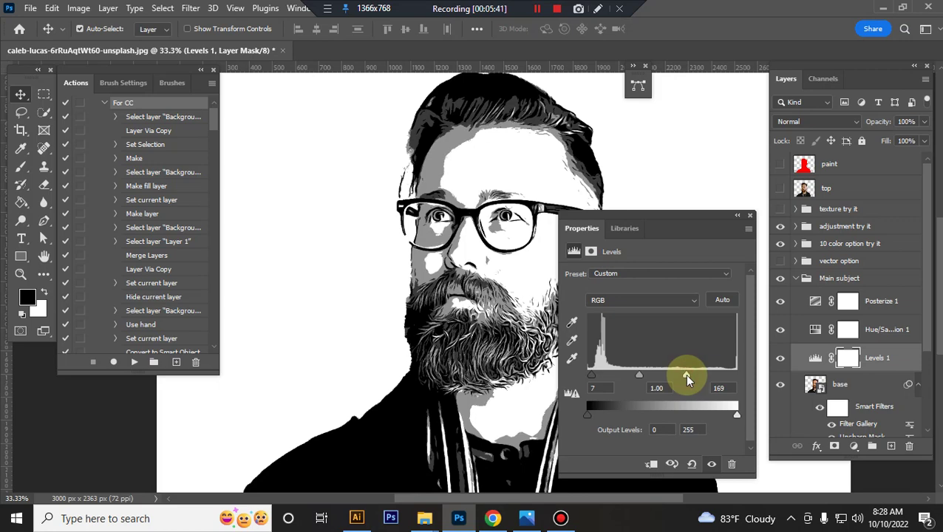
mouse_move(684, 373)
left_mouse_down()
mouse_move(594, 375)
mouse_move(608, 378)
left_mouse_up()
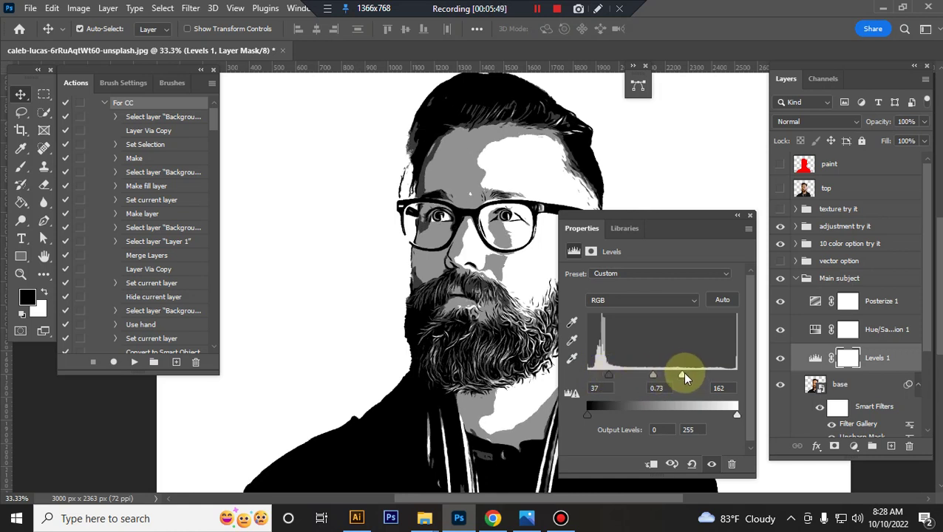
left_click_drag(684, 377, 672, 369)
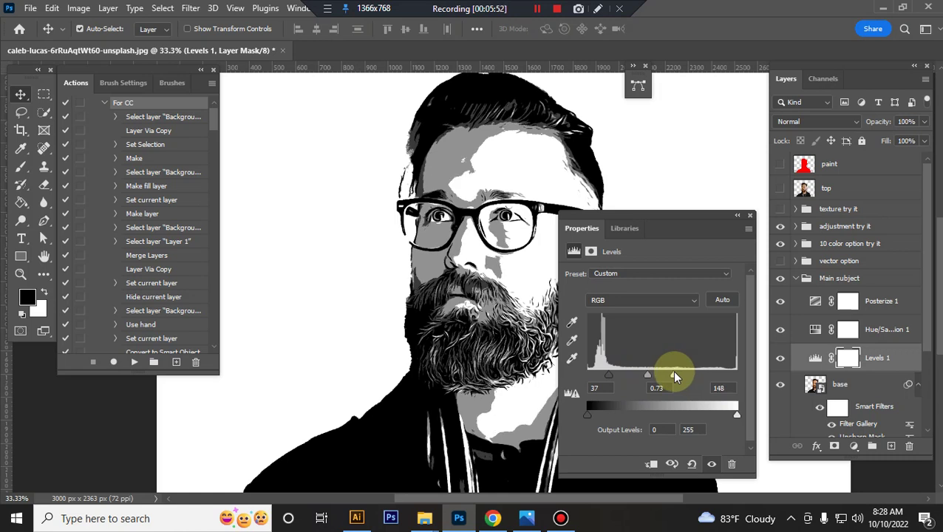
left_click(752, 214)
Step: Collapse the Main subject group and zoom the view out to 25%
scroll(849, 333, "down", 2)
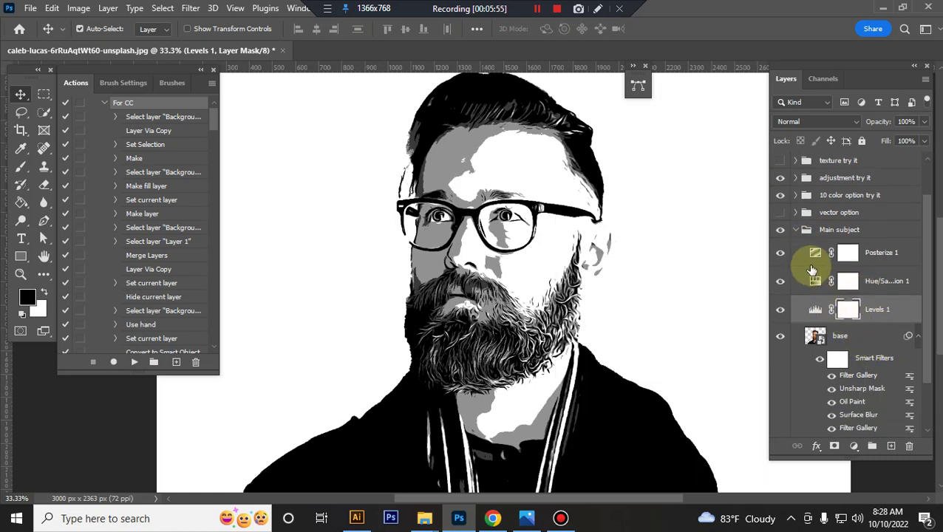
left_click(795, 231)
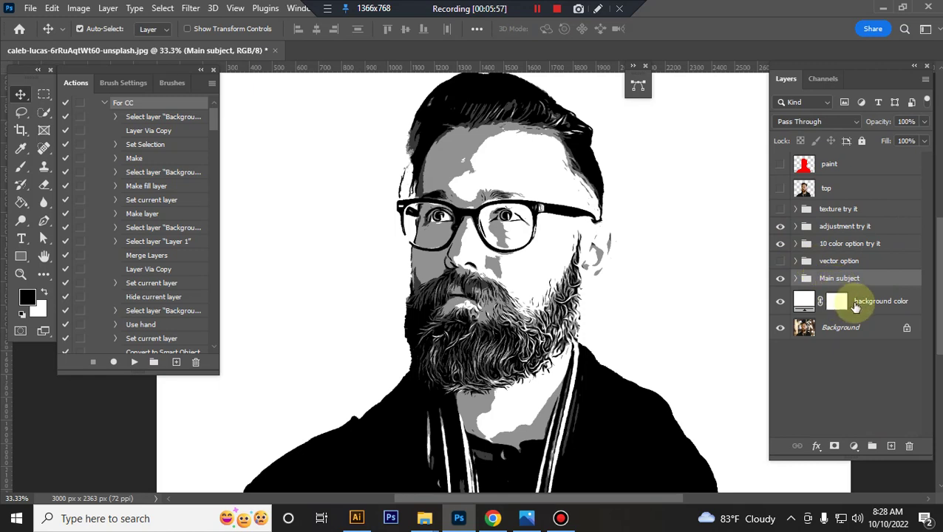
key("ctrl+minus")
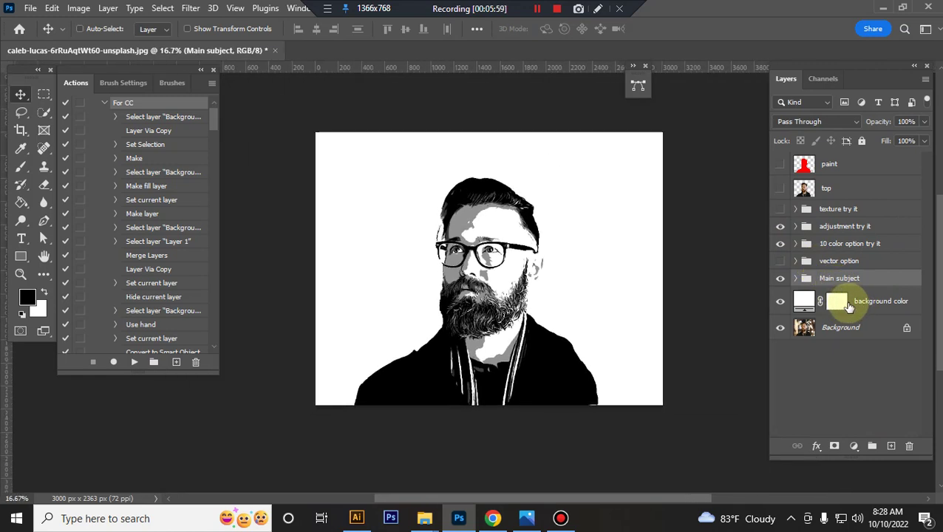
key("ctrl+0")
key("ctrl+minus")
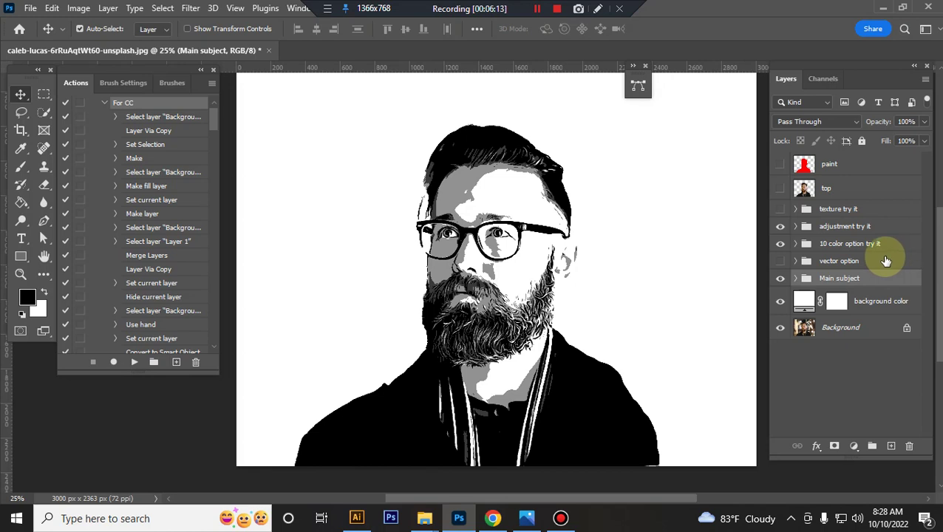
Step: Select the vector option group and turn its visibility back on
left_click(897, 260)
left_click(780, 262)
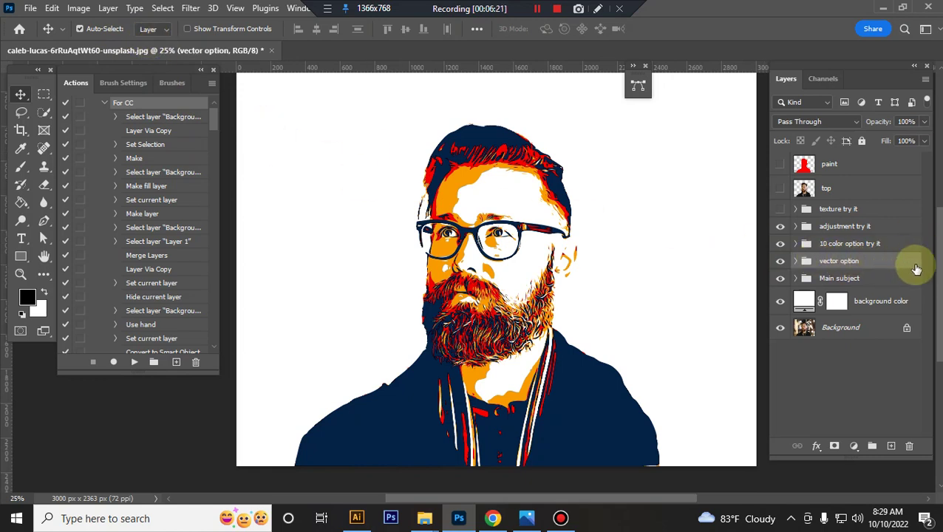
Step: Save As in Photoshop EPS format, replacing the file name with 'Vec…'
left_click(30, 10)
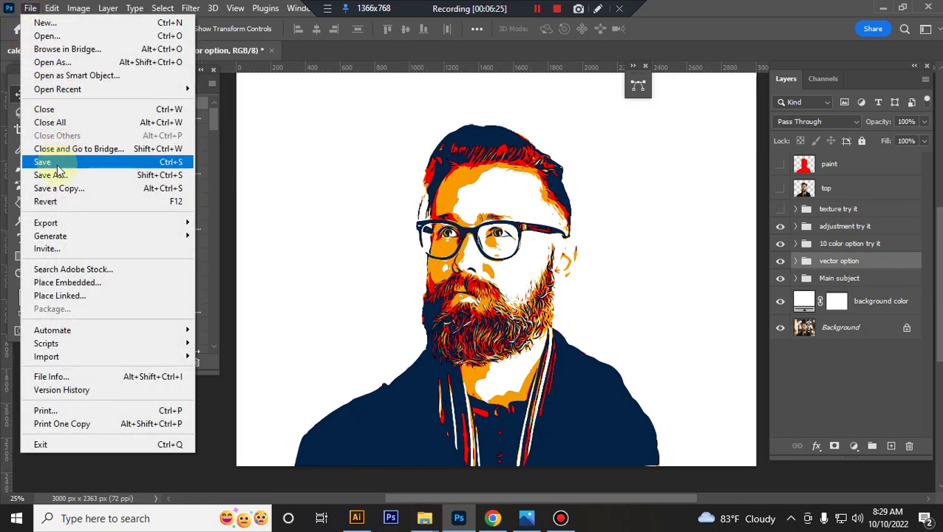
left_click(59, 174)
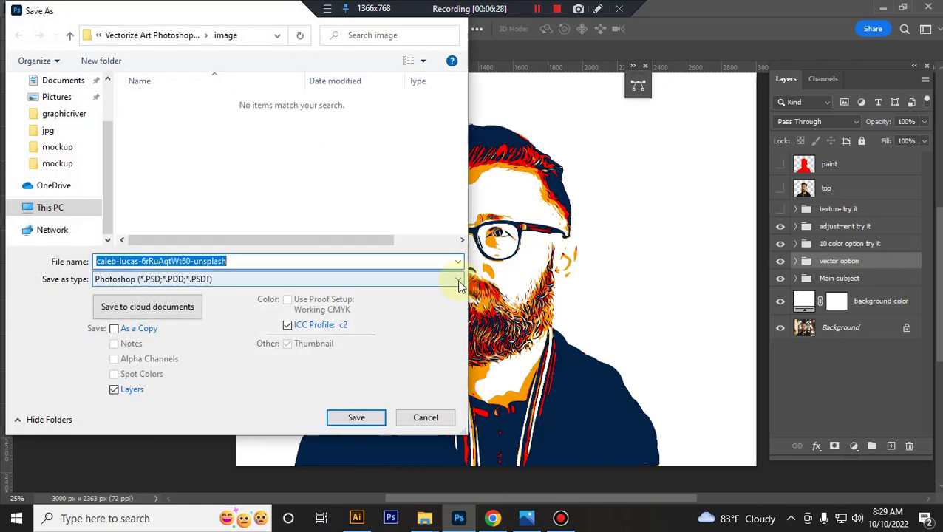
left_click(458, 279)
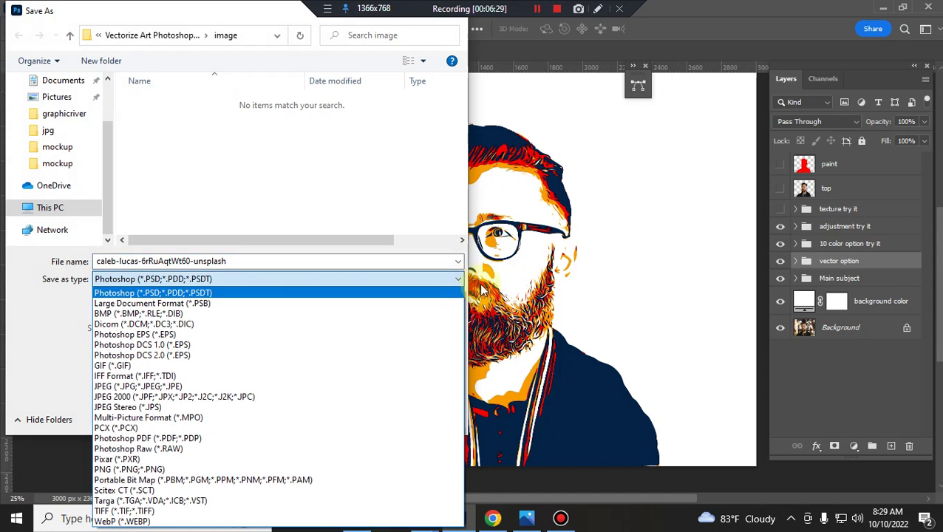
left_click(164, 337)
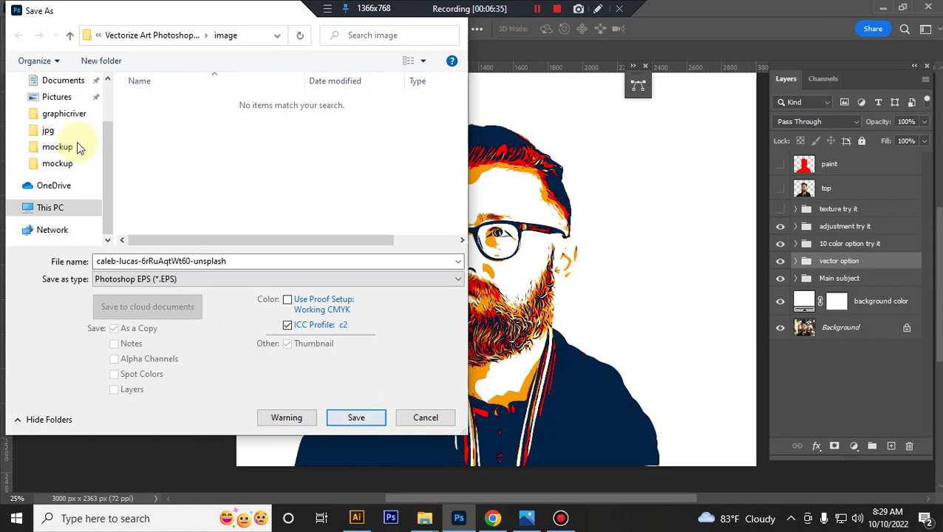
double_click(250, 261)
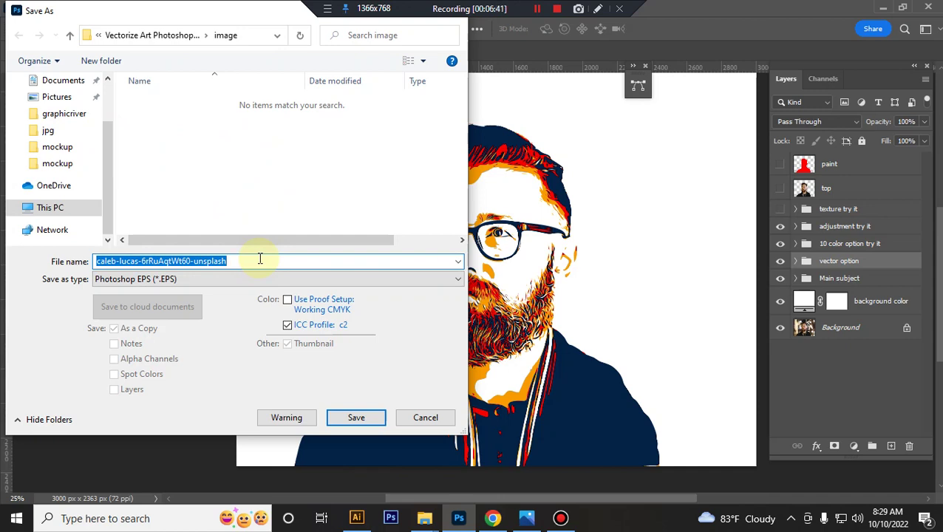
type("Ve")
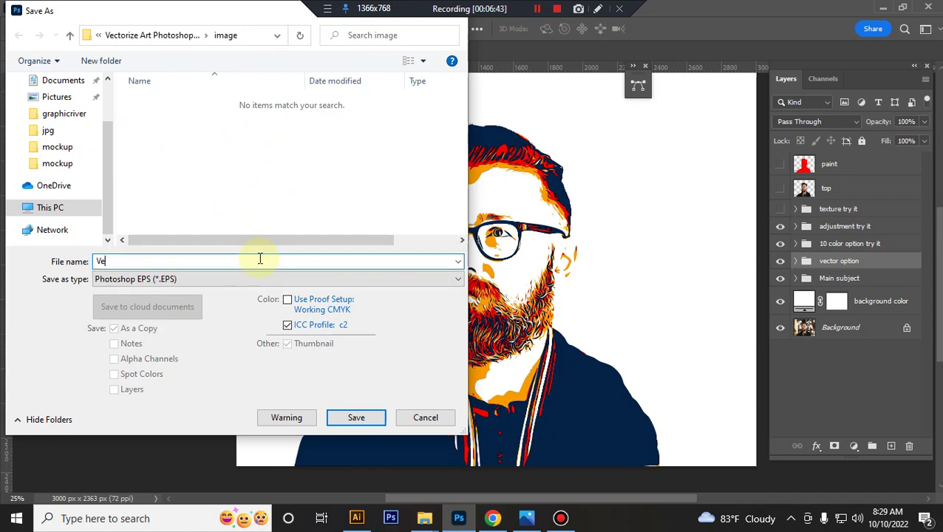
type("ctorize Art Photoshop Action")
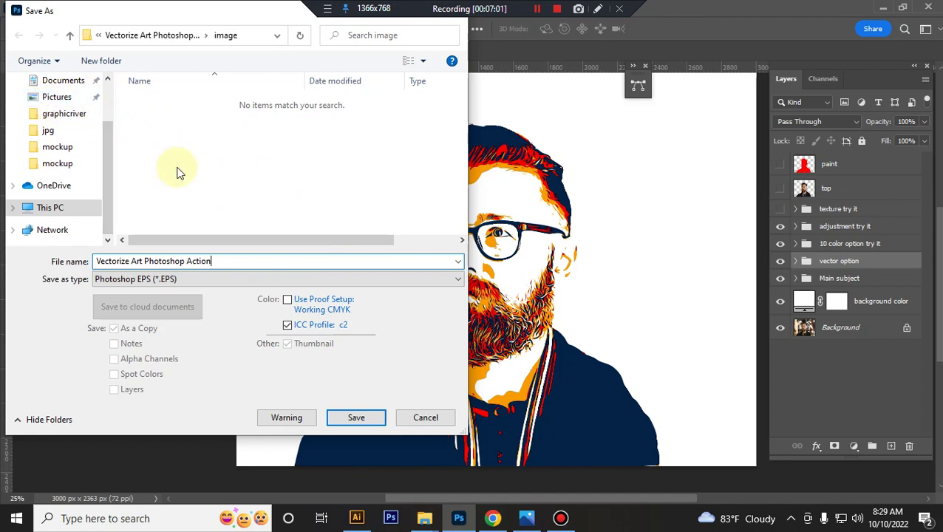
Step: Browse to the Desktop's Vectorize Art Photoshop Action folder
scroll(74, 144, "up", 2)
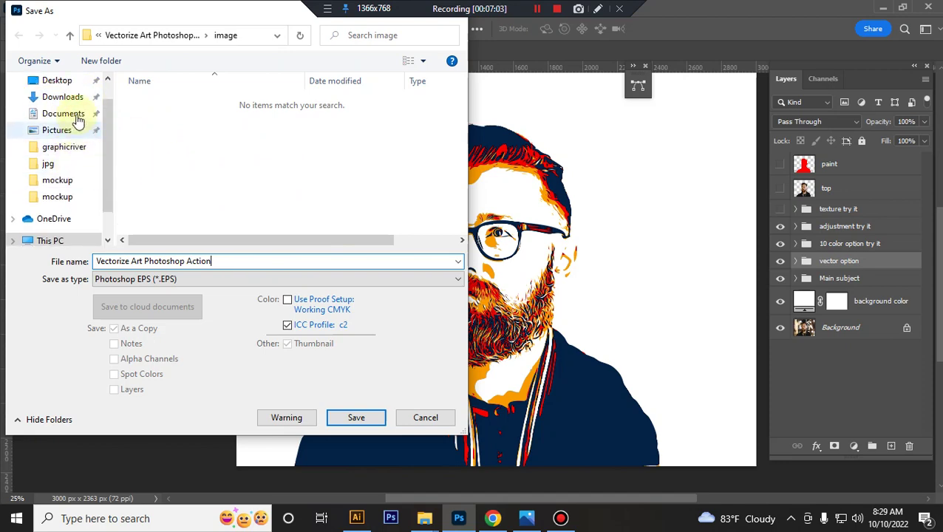
left_click(63, 80)
scroll(248, 159, "down", 2)
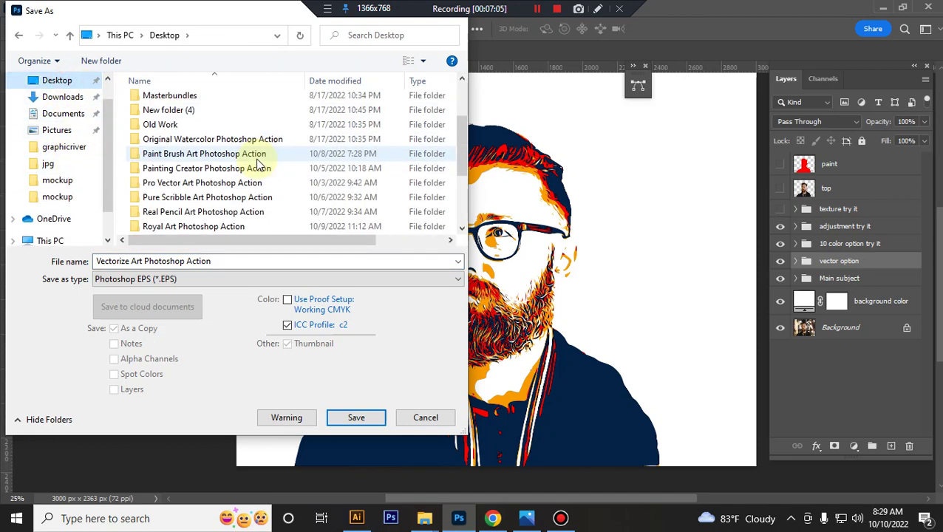
scroll(204, 192, "down", 2)
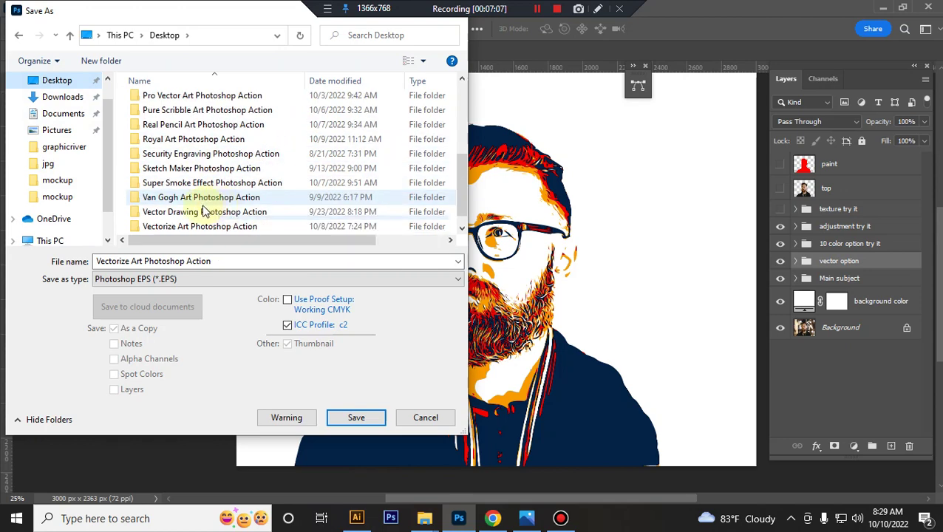
double_click(207, 226)
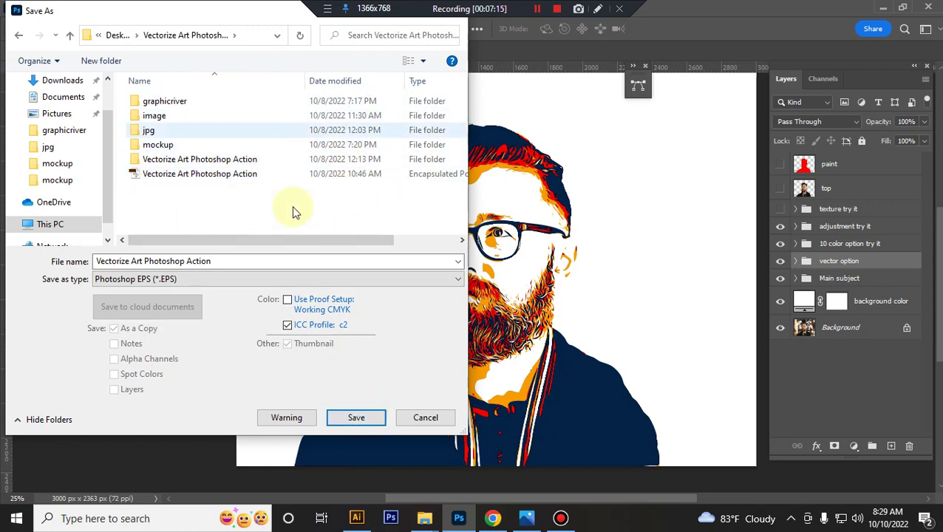
left_click(71, 38)
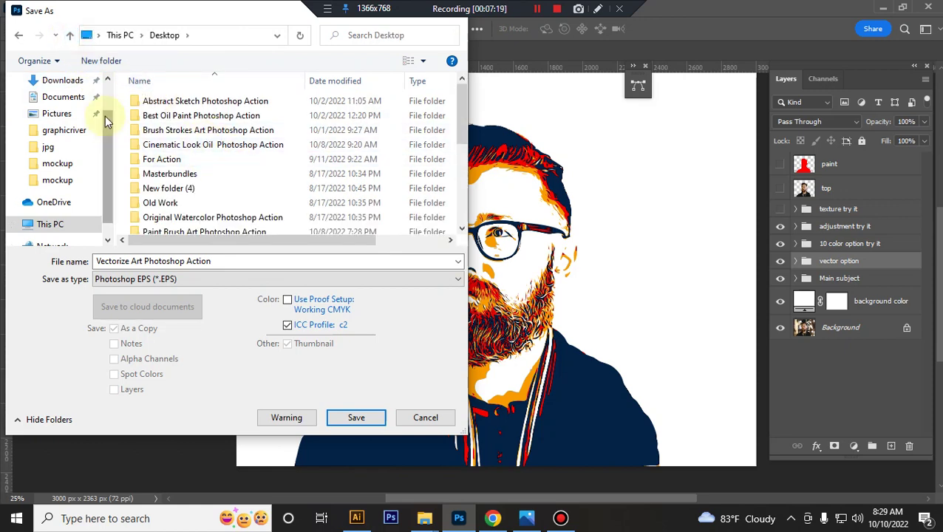
scroll(110, 132, "up", 1)
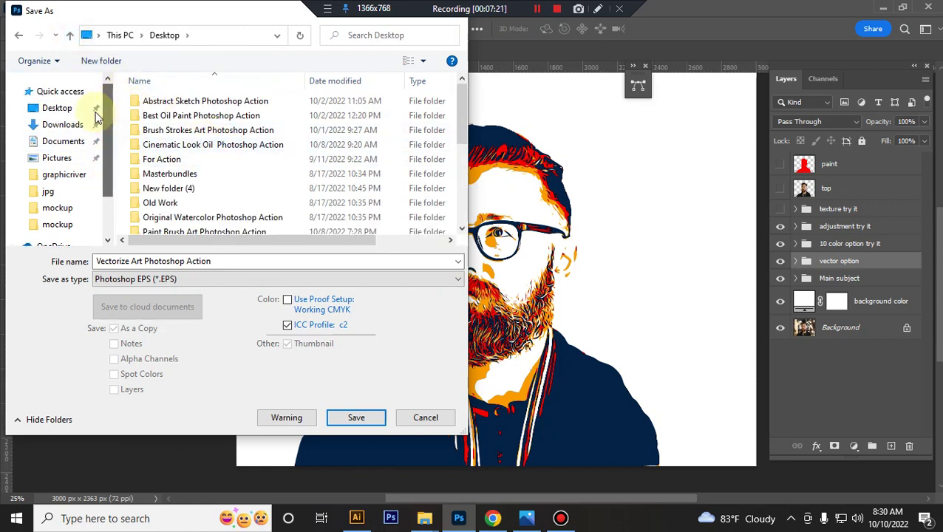
left_click(65, 108)
left_click(364, 424)
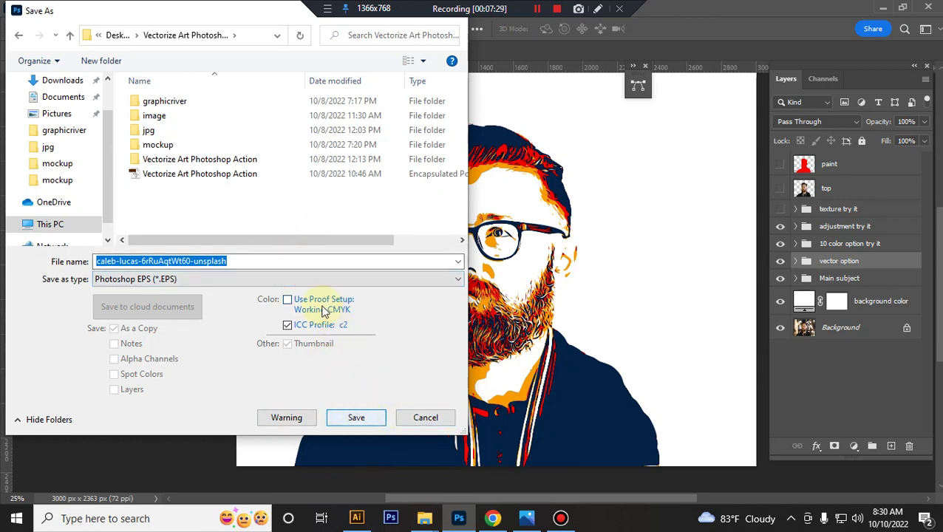
Step: Pick the existing Vectorize Art Photoshop Action EPS file as the save target and save
left_click(213, 177)
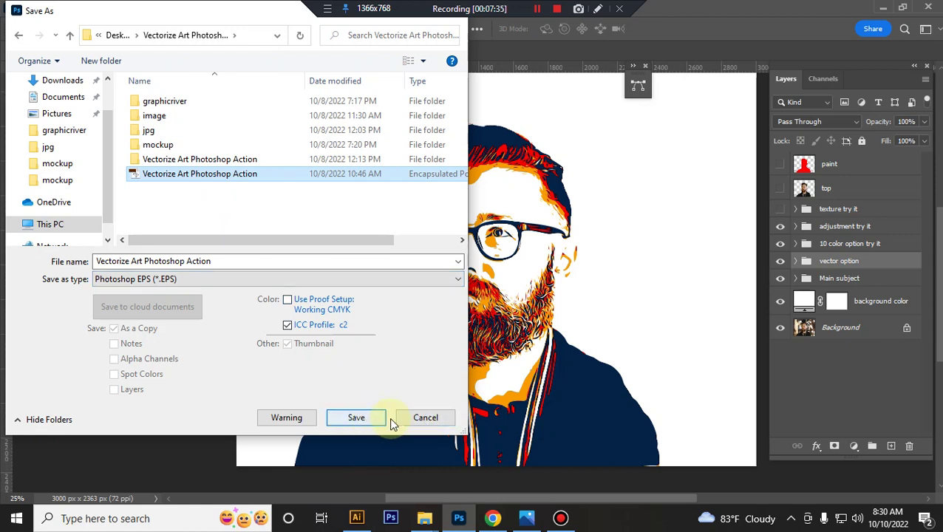
left_click(539, 10)
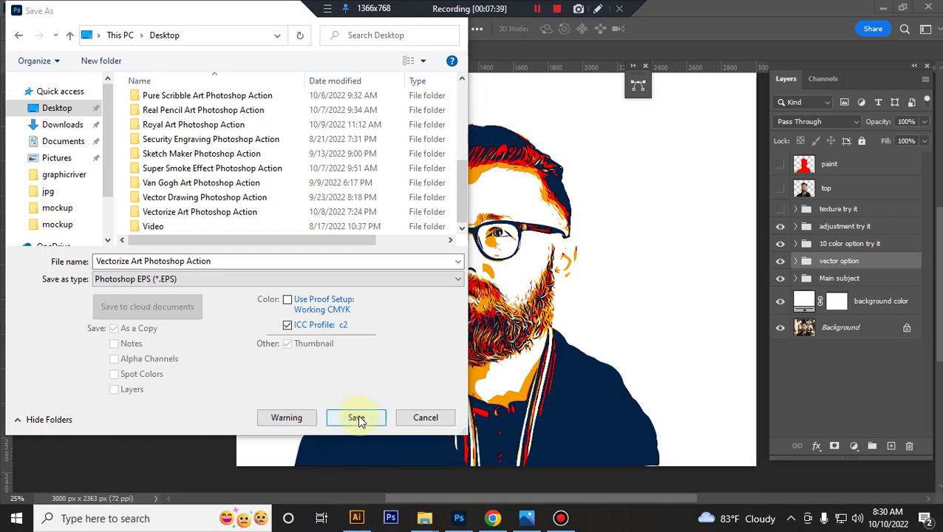
left_click(357, 418)
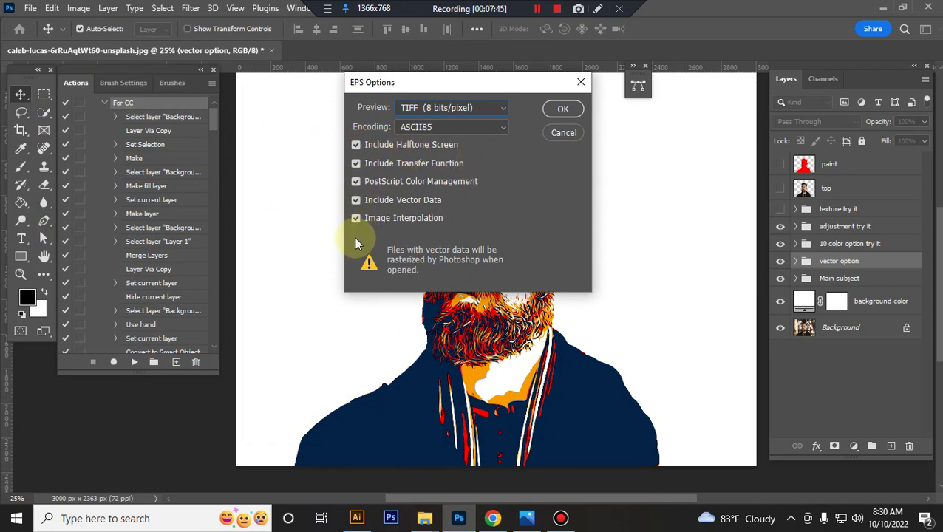
Step: Accept the EPS Options (TIFF 8-bit preview, ASCII85 encoding) to finish saving
left_click(564, 109)
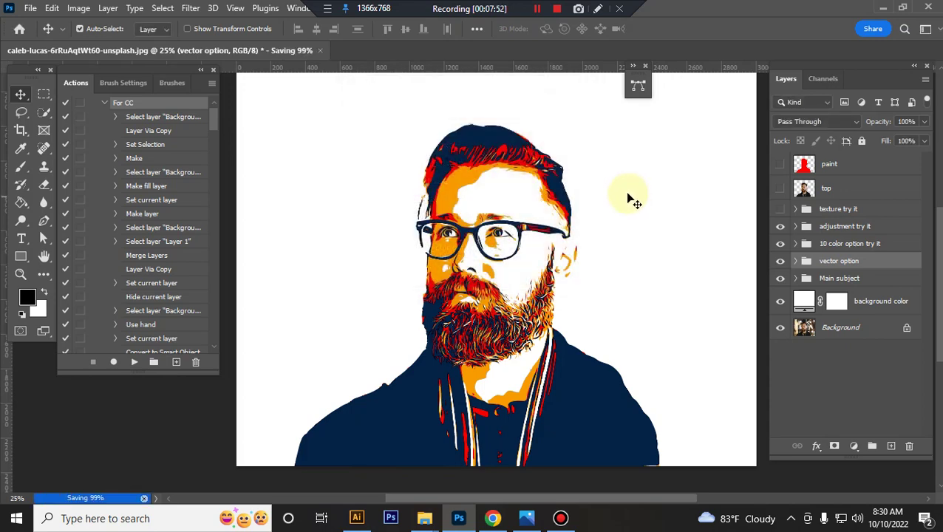
Step: Minimize Photoshop, File Explorer and Photos, then drag the Vectorize Art EPS onto Illustrator
left_click(882, 12)
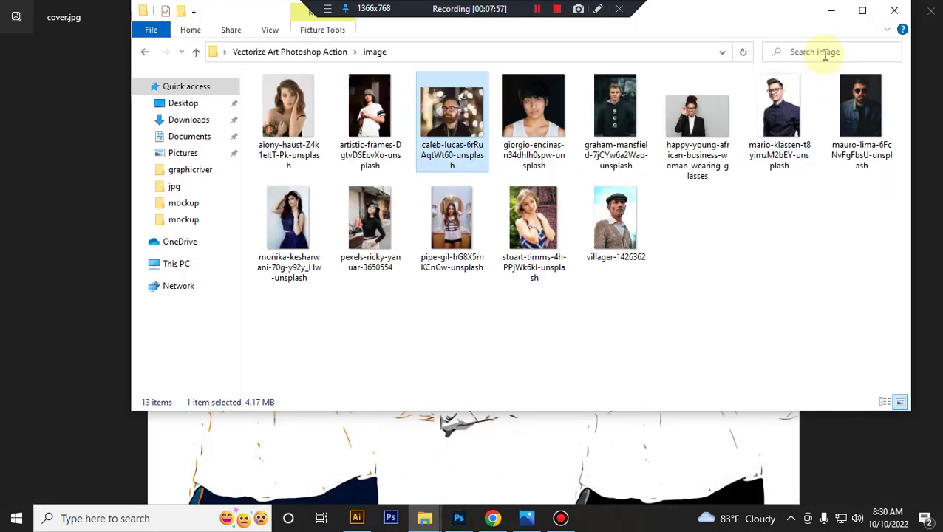
left_click(833, 15)
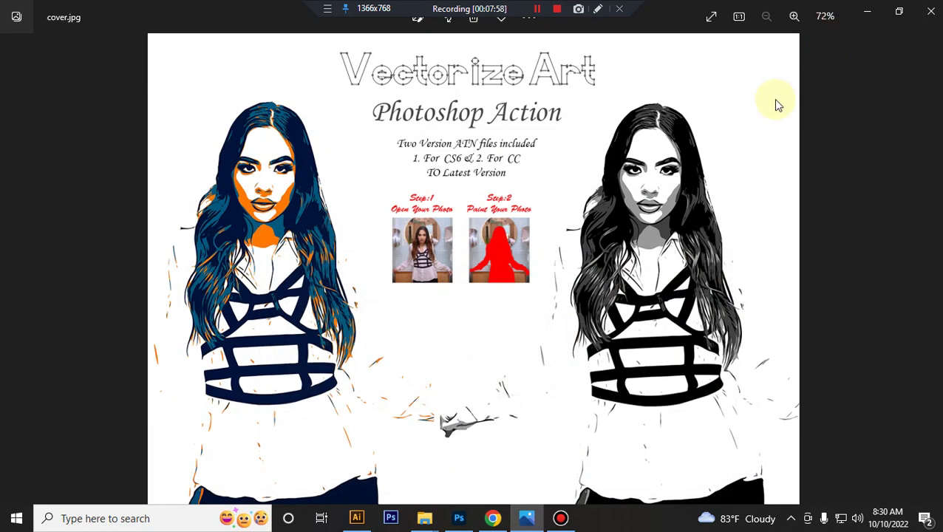
left_click(865, 15)
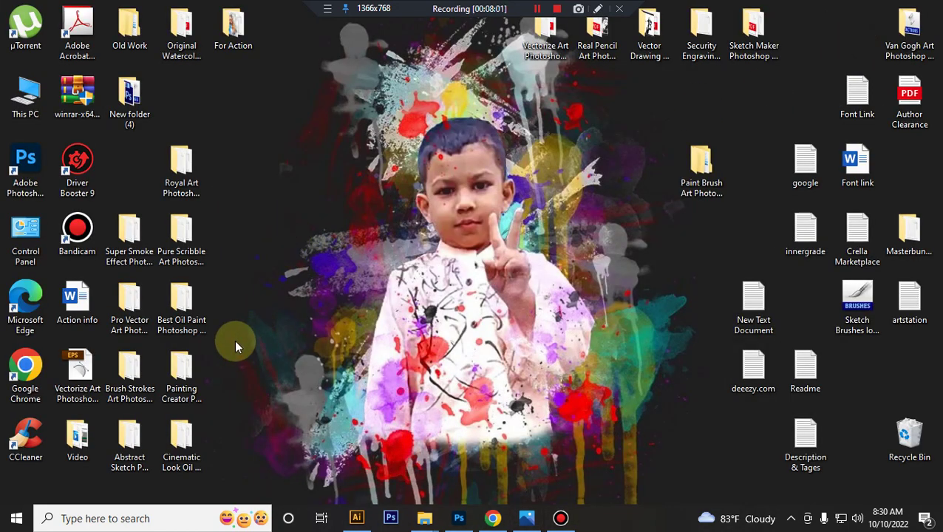
left_click_drag(77, 369, 556, 325)
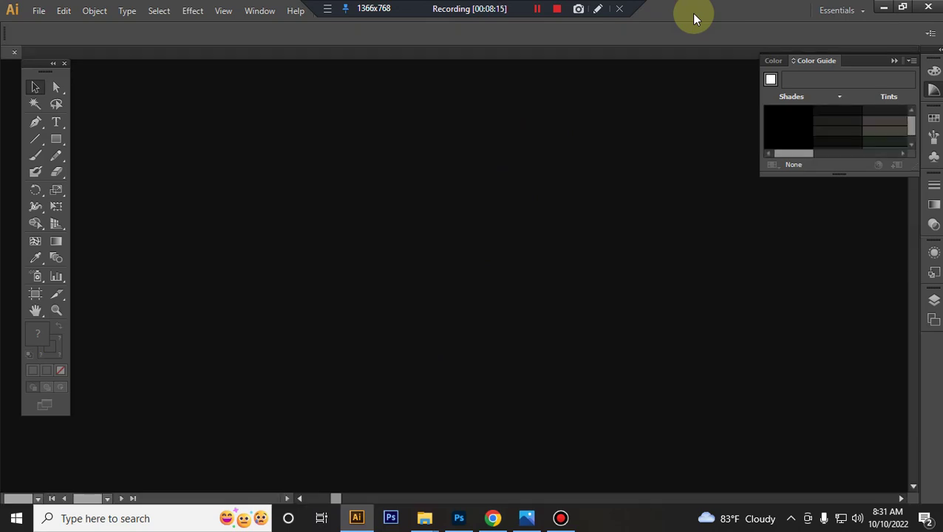
Step: Zoom out to fit the artboard and select the portrait as one group
key("ctrl+minus")
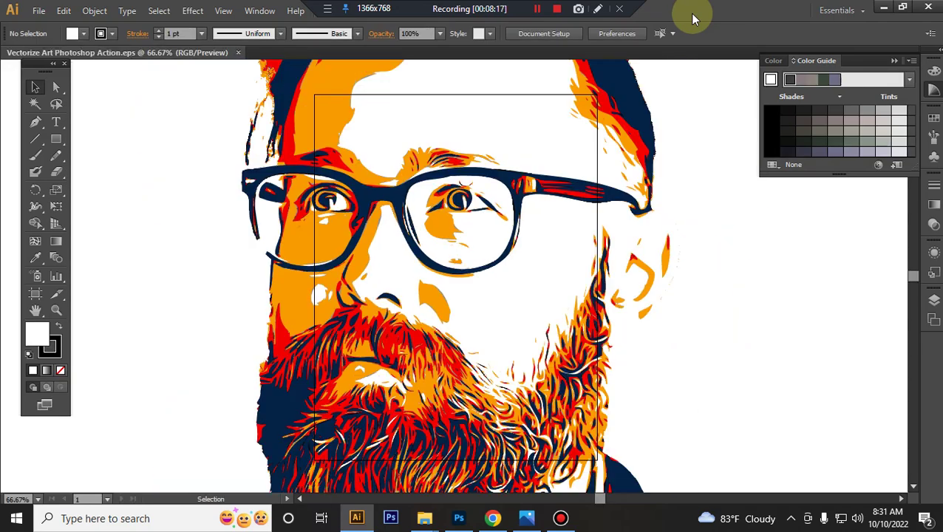
key("ctrl+minus")
key("ctrl+minus")
key("ctrl+minus")
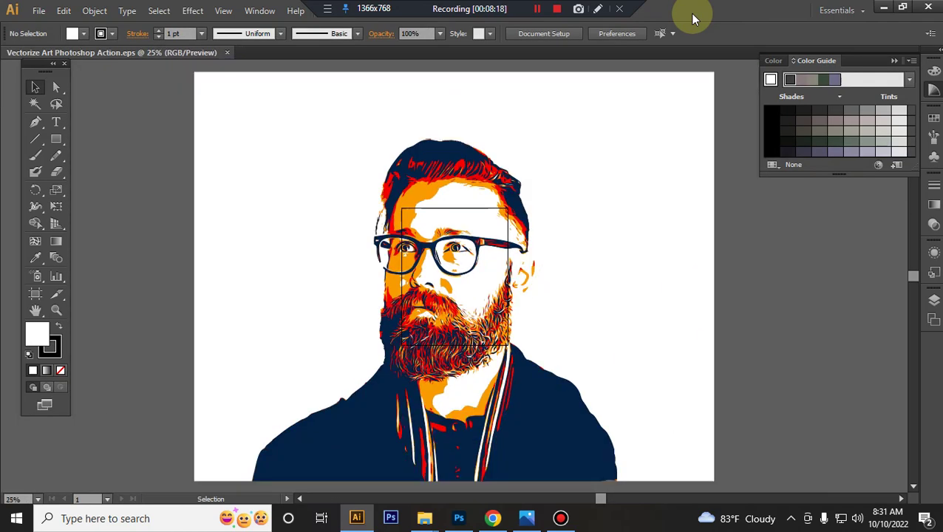
left_click(484, 306)
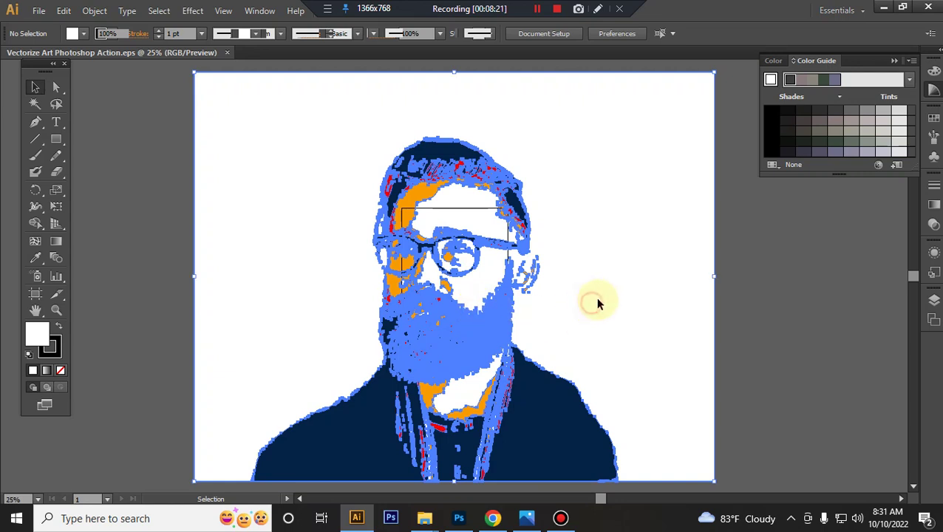
left_click(361, 150)
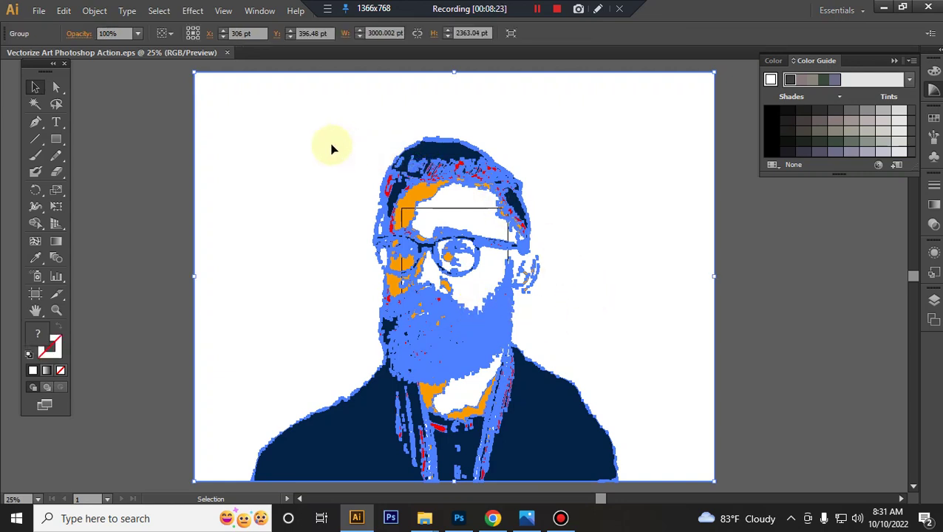
Step: Ungroup the portrait artwork and drag the blue outline clip group off to the upper left
right_click(452, 170)
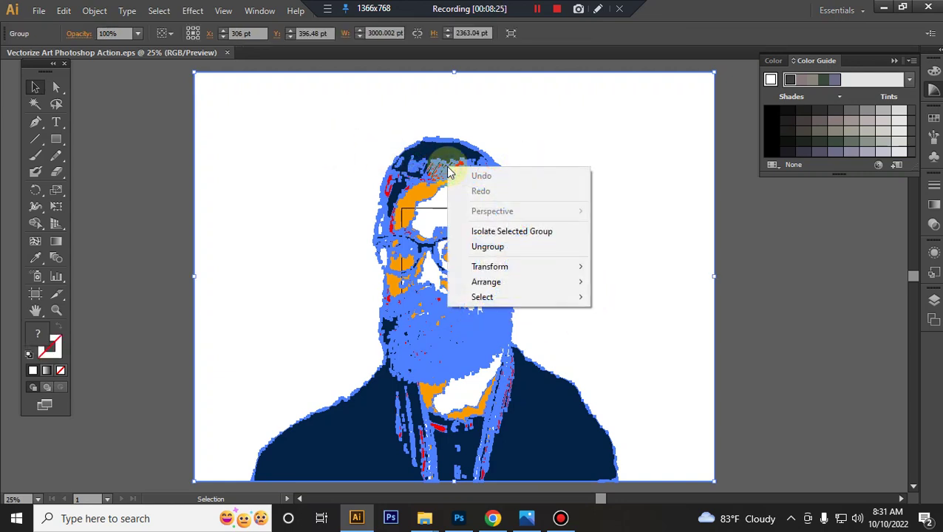
left_click(496, 246)
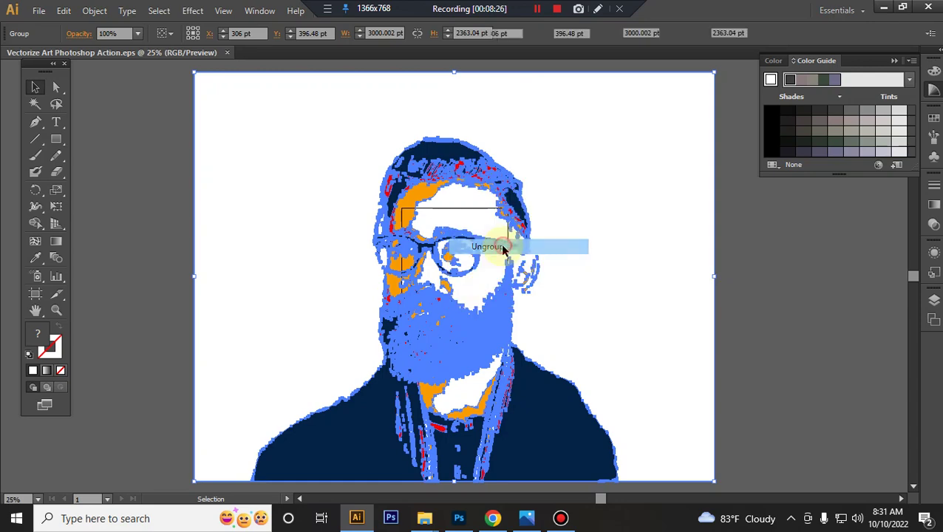
left_click(752, 231)
left_click(468, 281)
left_click_drag(468, 280, 216, 182)
Step: Spread out a face layer to the right, the navy layer up-left, and the black-and-white image
left_click(732, 248)
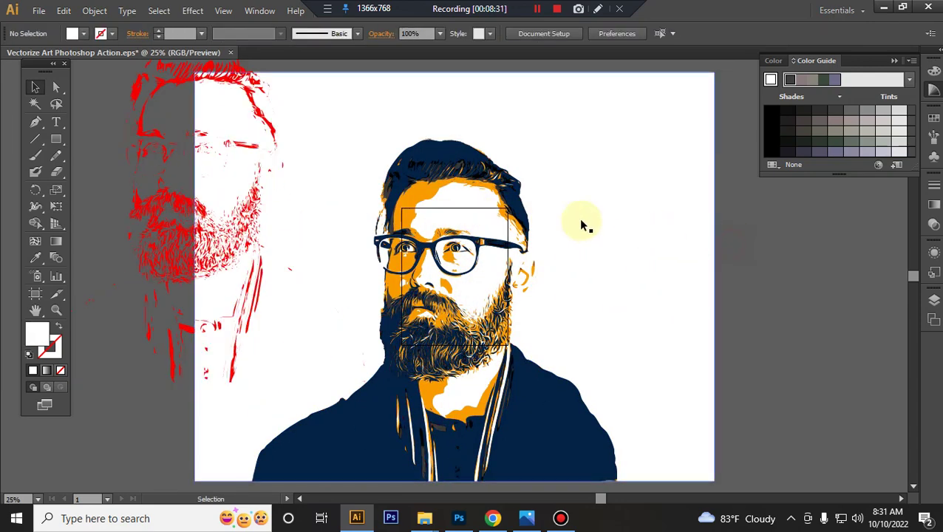
left_click_drag(536, 211, 709, 283)
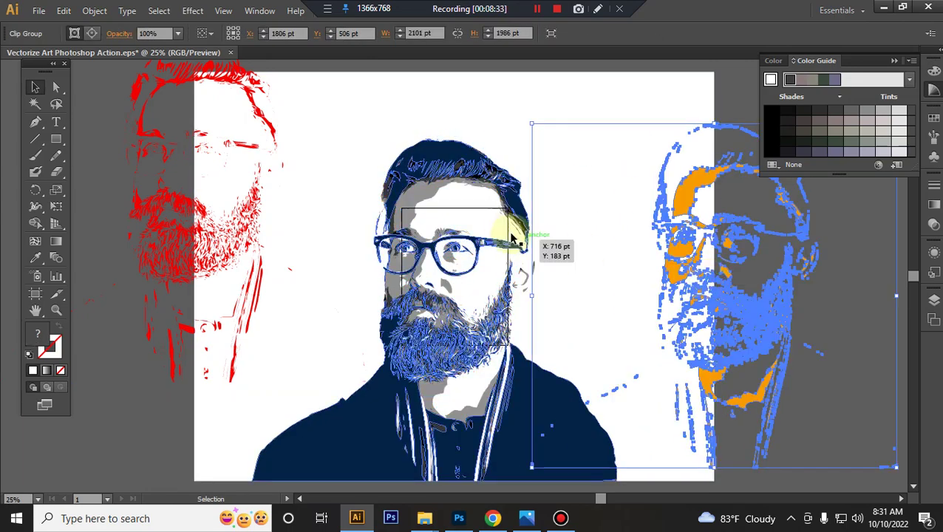
left_click_drag(456, 191, 333, 133)
left_click(523, 240)
left_click_drag(512, 189, 486, 180)
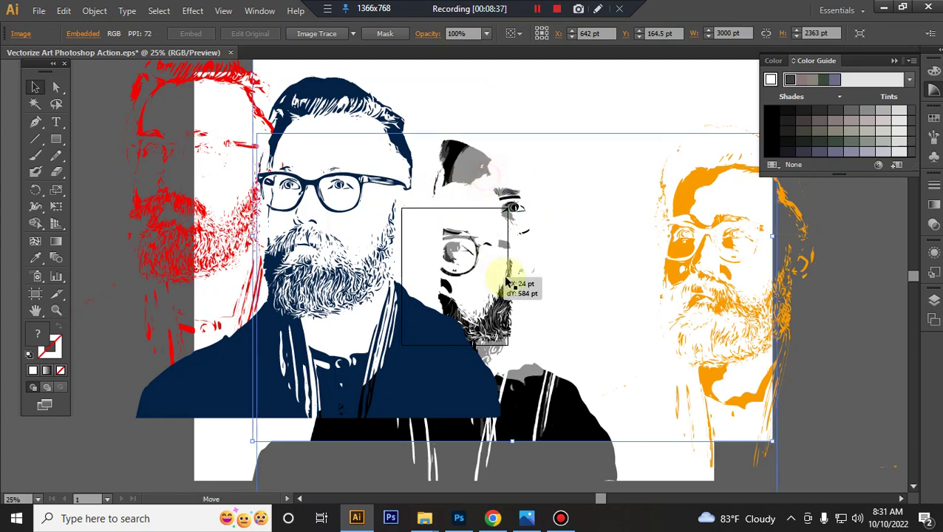
Step: Move the last clip group down-left and the orange layer right, then return to Photoshop
left_click_drag(375, 164, 214, 238)
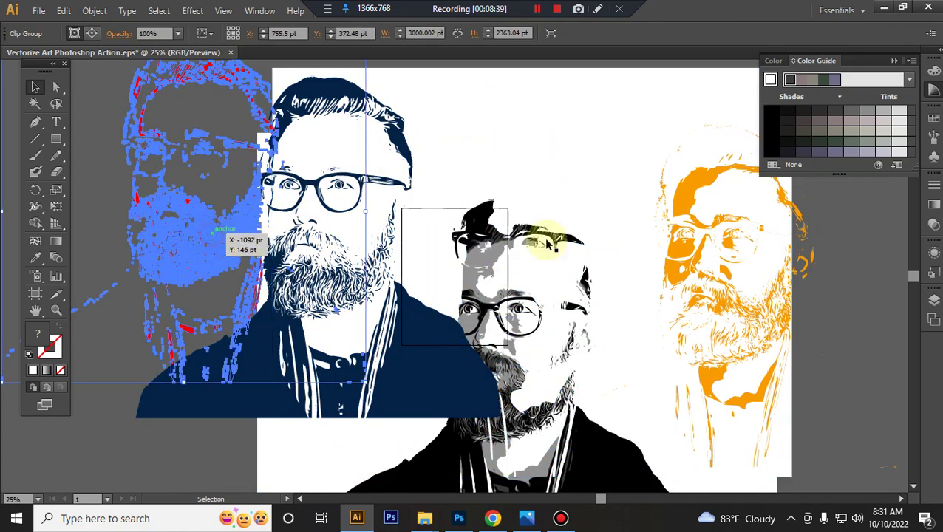
left_click_drag(809, 251, 713, 297)
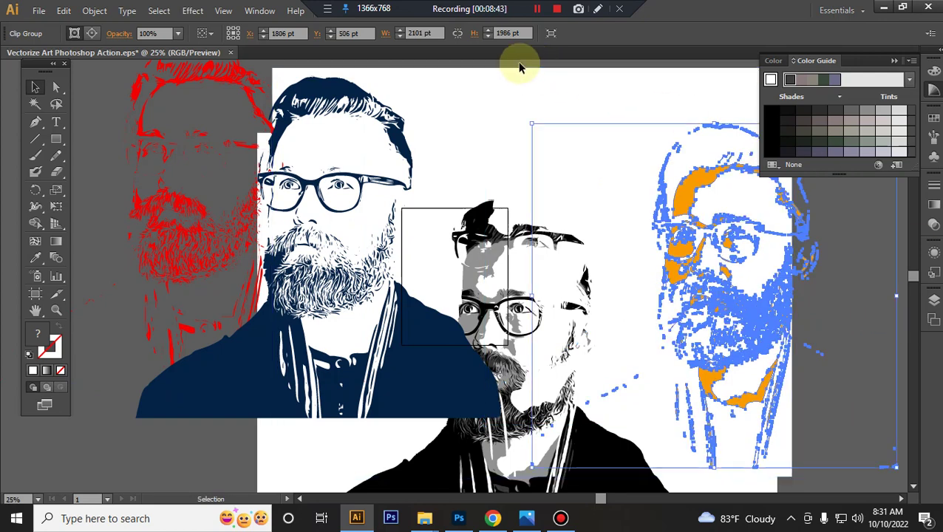
left_click(461, 517)
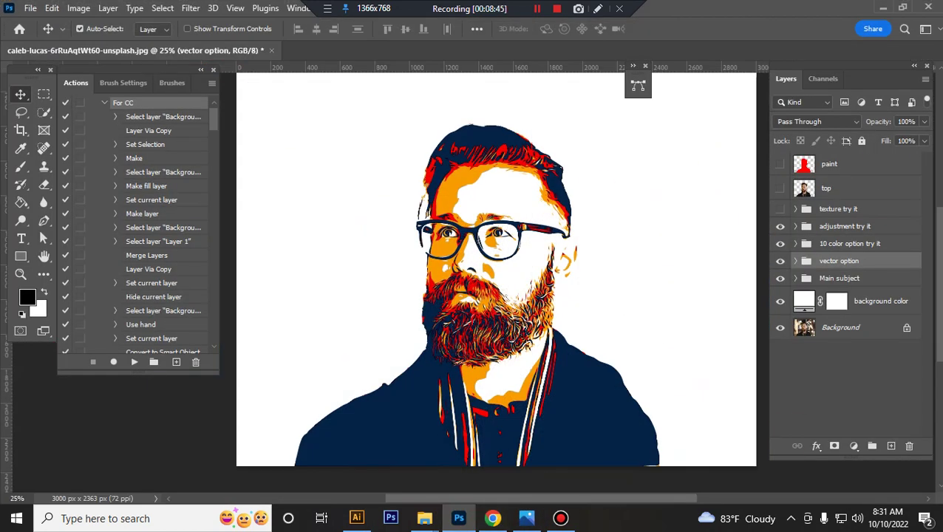